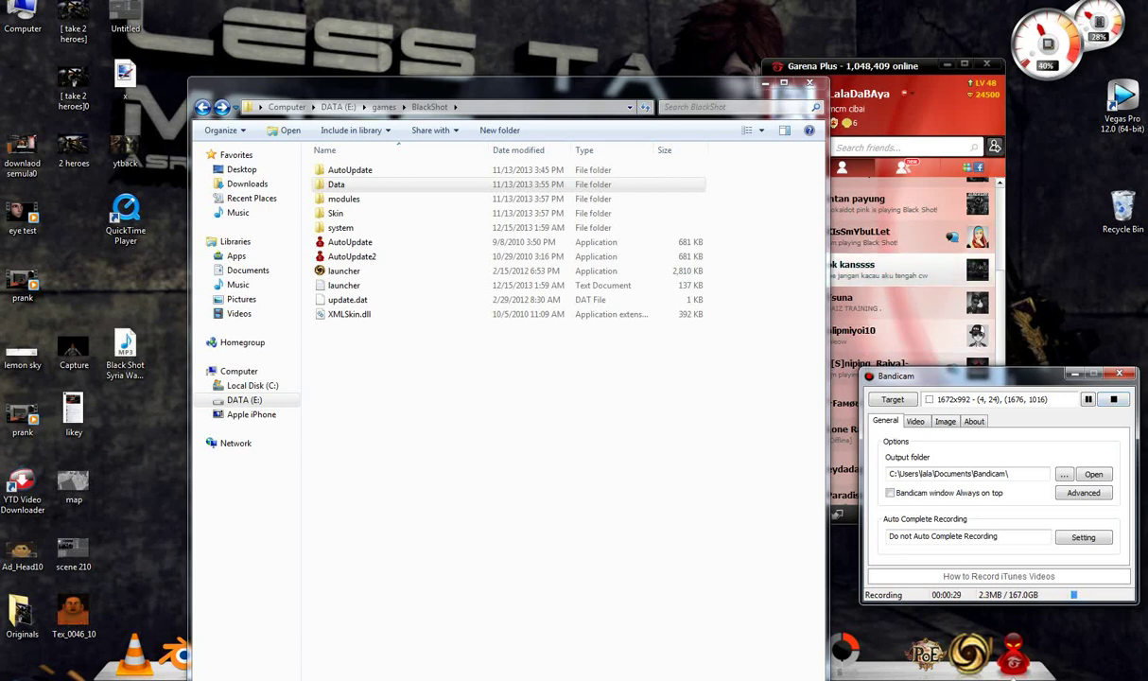
Step: Browse to Data > Item and open HK416custom_3ps.nif in NifSkope
{"action": "left_click", "coordinate": [336, 184]}
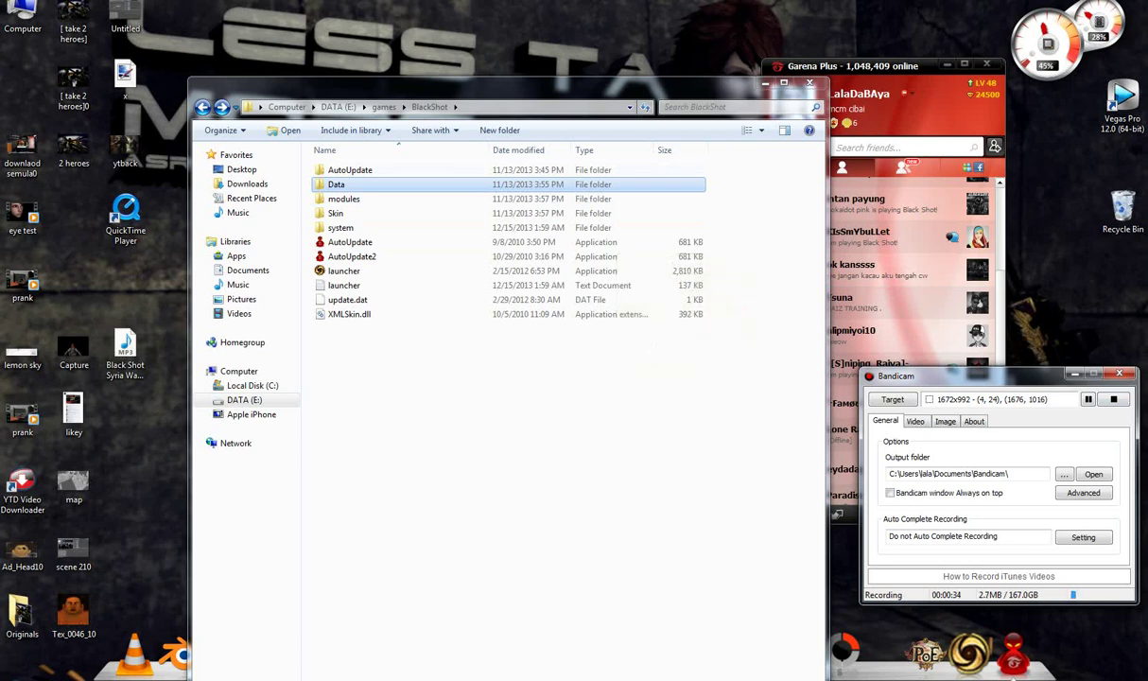
{"action": "double_click", "coordinate": [337, 185]}
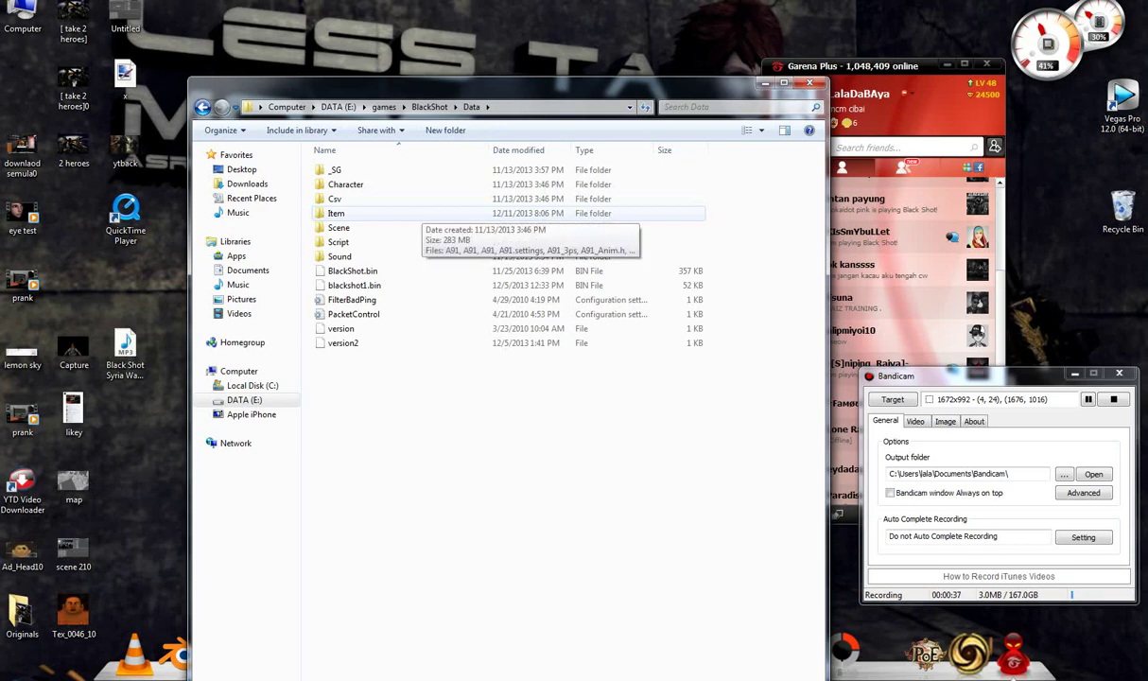
{"action": "double_click", "coordinate": [421, 212]}
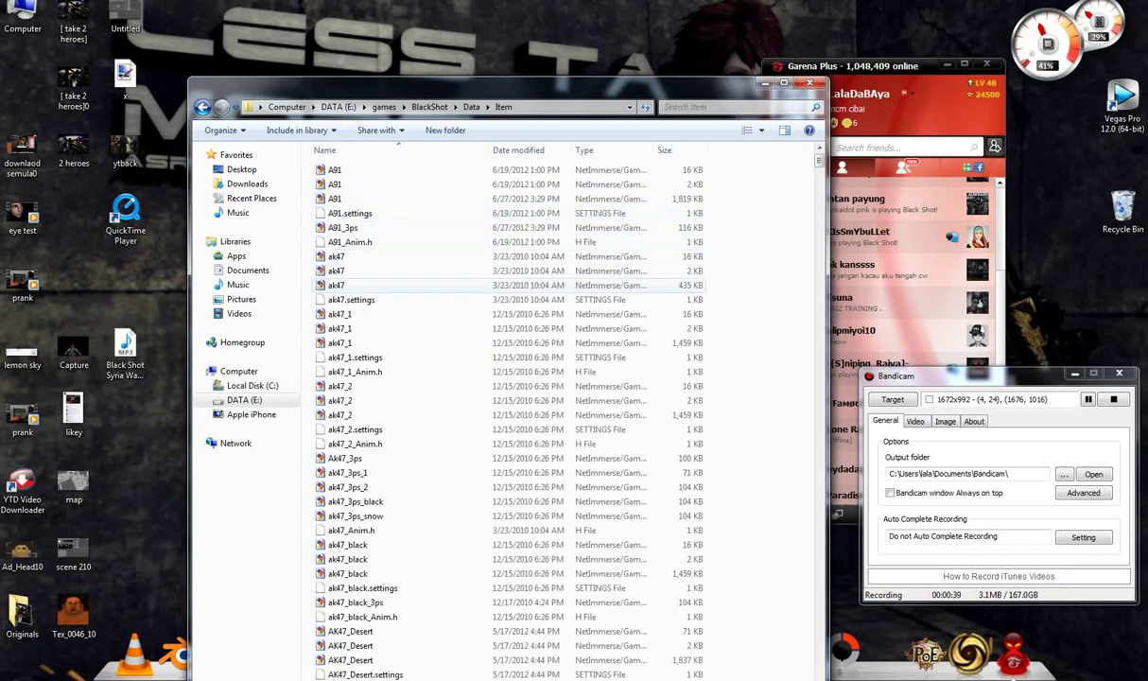
{"action": "scroll", "coordinate": [416, 307], "scroll_direction": "down", "scroll_amount": 5}
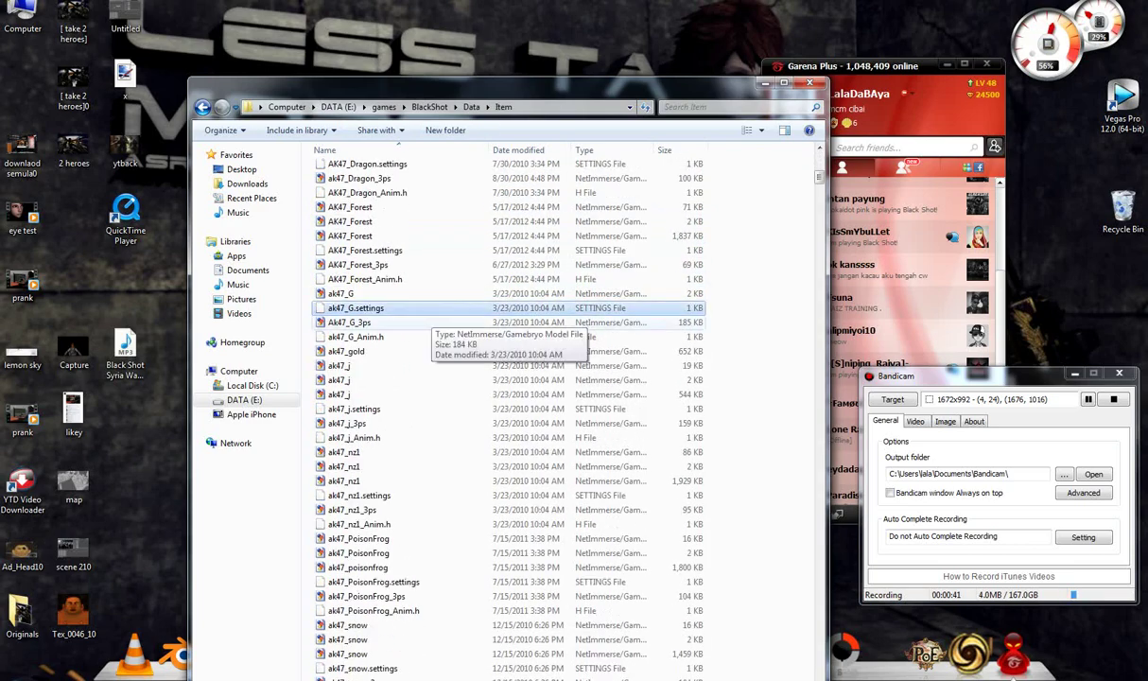
{"action": "key", "text": "h"}
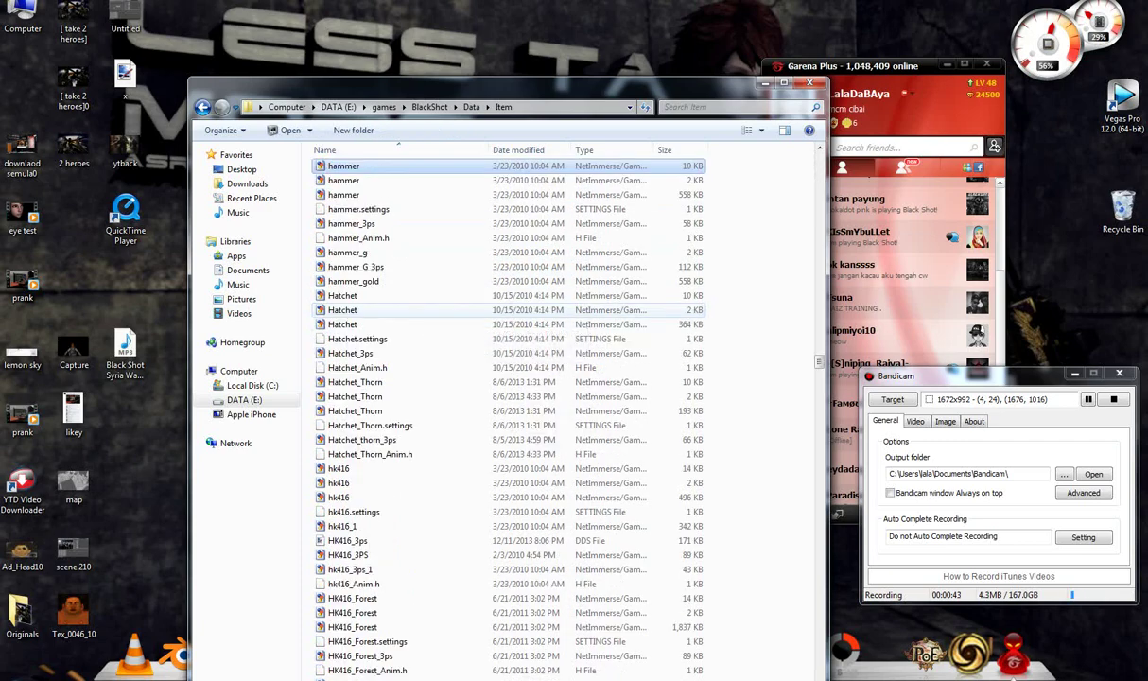
{"action": "scroll", "coordinate": [416, 309], "scroll_direction": "down", "scroll_amount": 5}
{"action": "scroll", "coordinate": [416, 378], "scroll_direction": "down", "scroll_amount": 4}
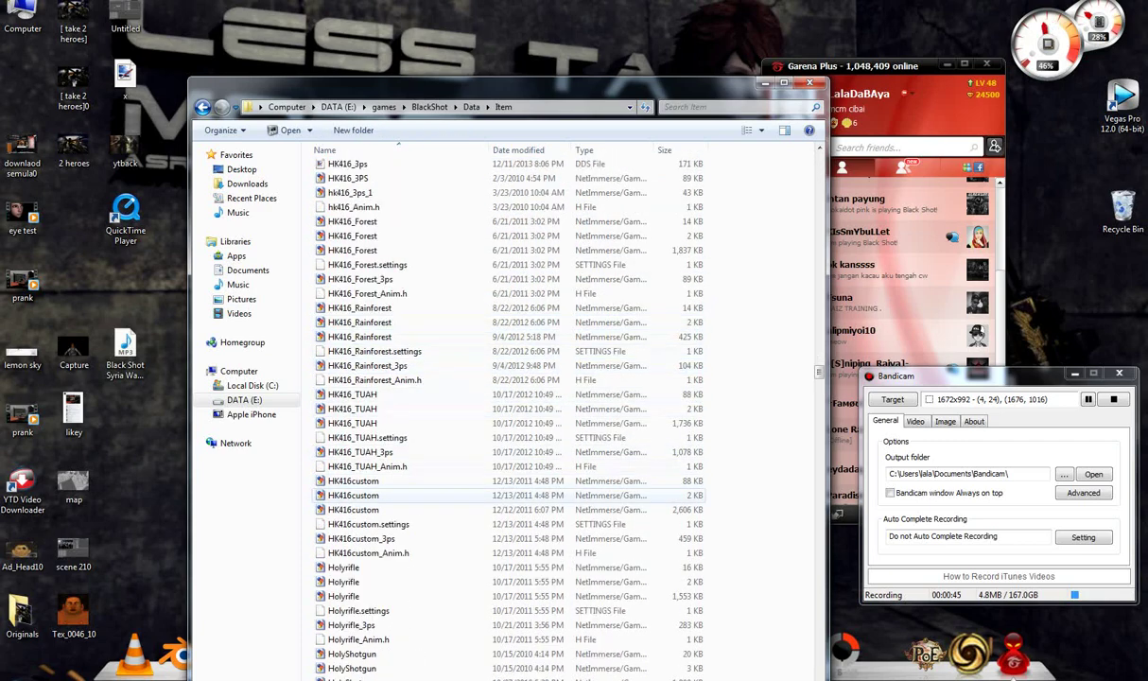
{"action": "scroll", "coordinate": [397, 454], "scroll_direction": "down", "scroll_amount": 1}
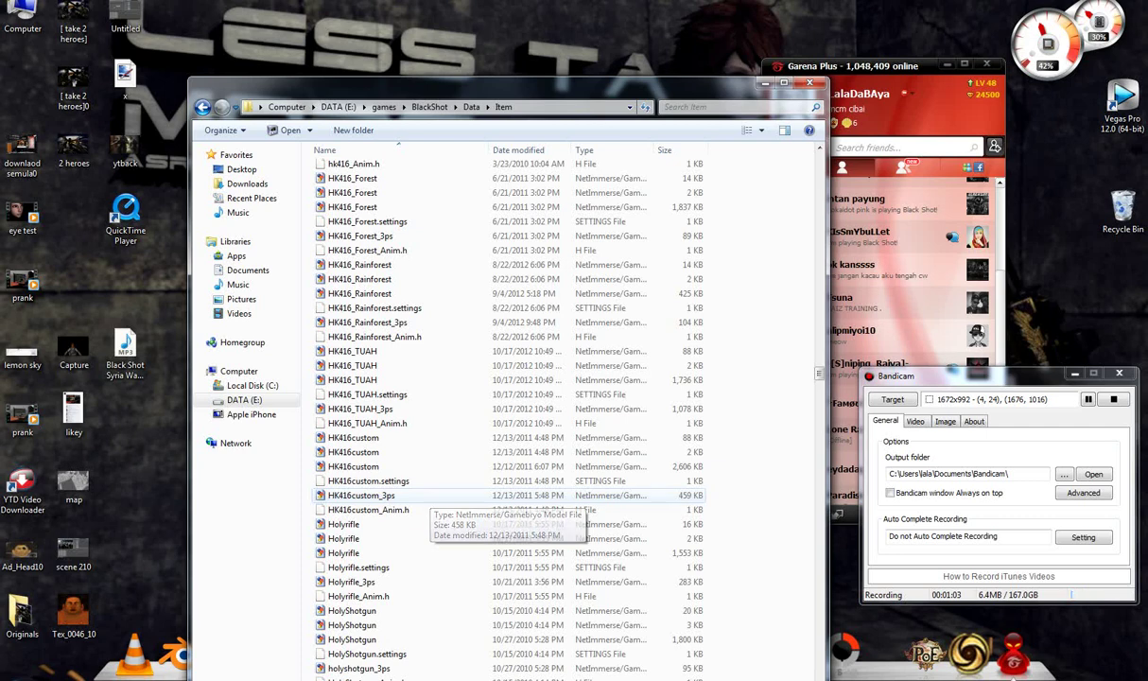
{"action": "left_click", "coordinate": [421, 494]}
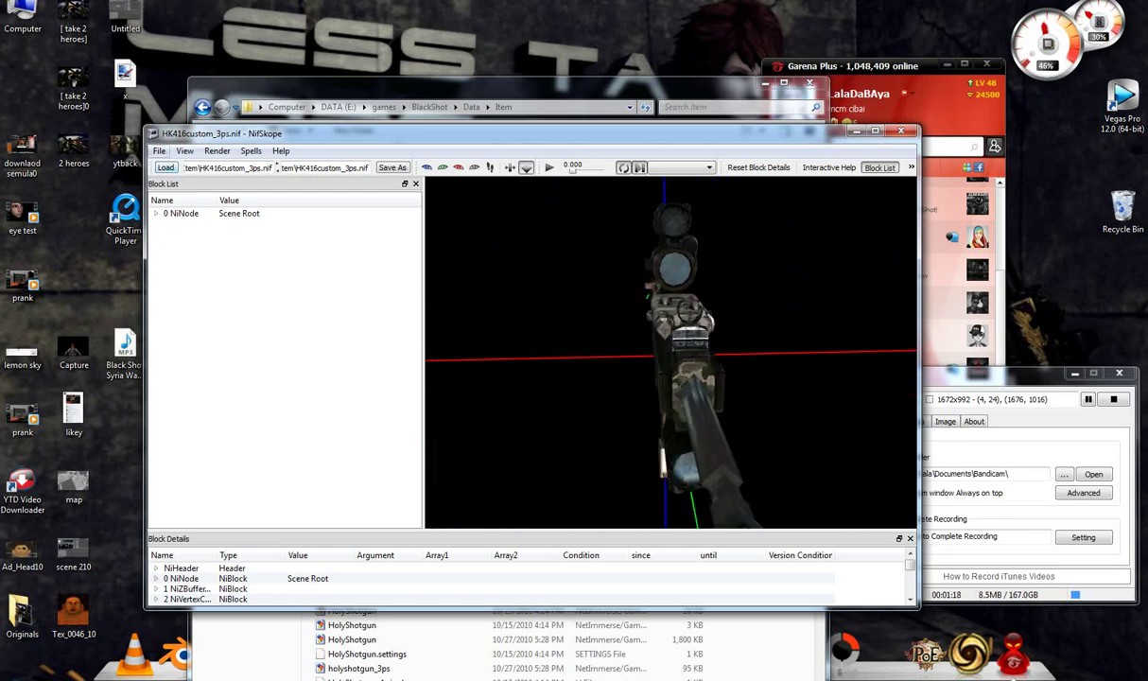
Step: Start an OBJ export of the entire scene with the Desktop as the save location
{"action": "left_click", "coordinate": [159, 150]}
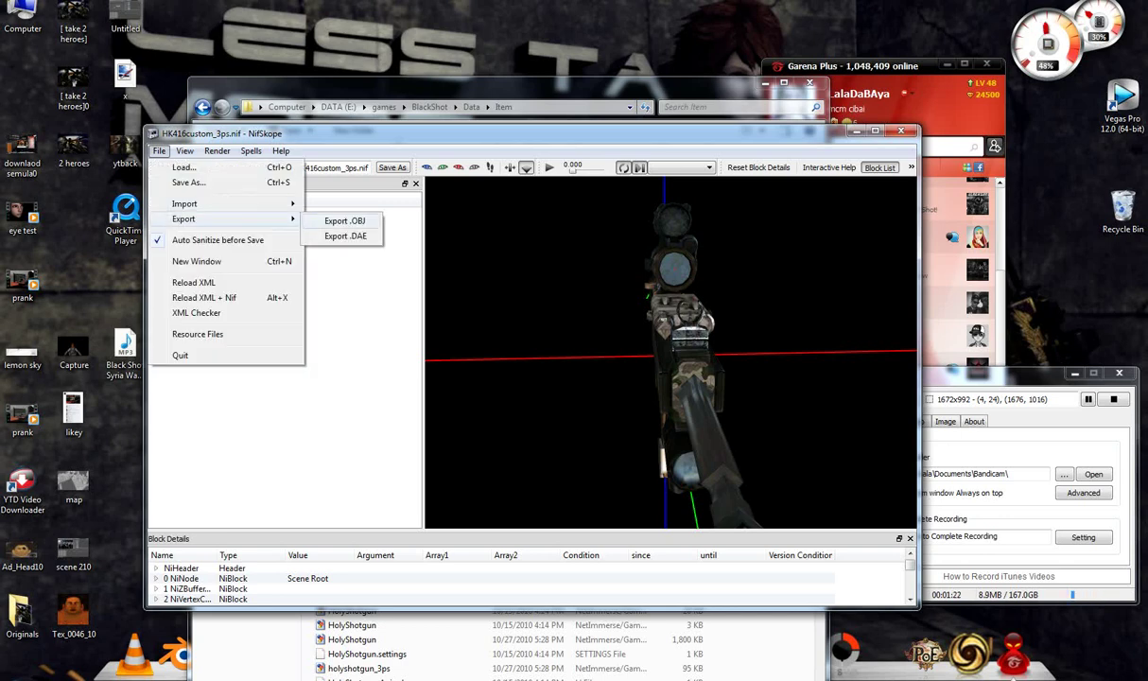
{"action": "left_click", "coordinate": [344, 220]}
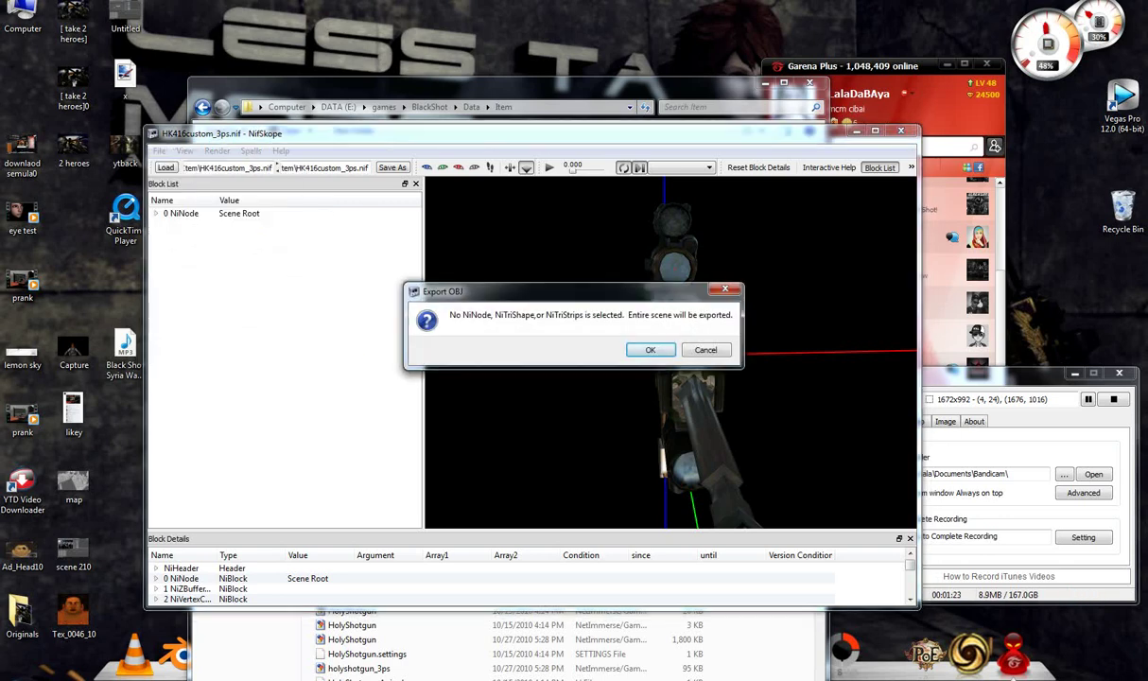
{"action": "key", "text": "Return"}
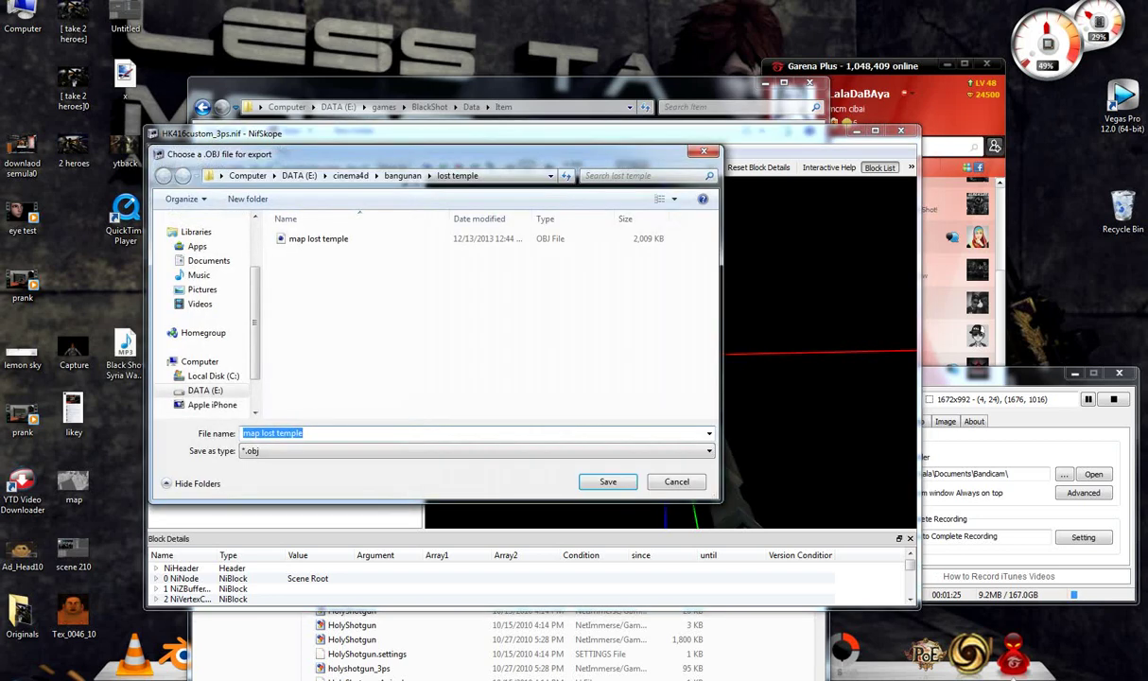
{"action": "scroll", "coordinate": [203, 312], "scroll_direction": "up", "scroll_amount": 3}
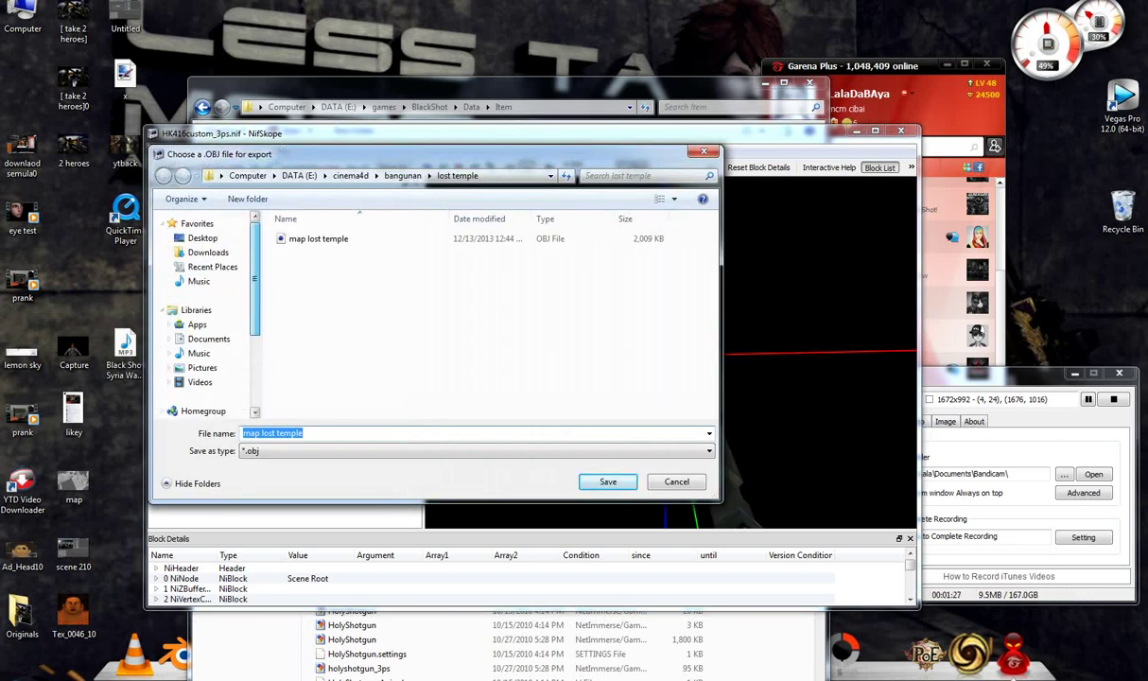
{"action": "left_click", "coordinate": [202, 238]}
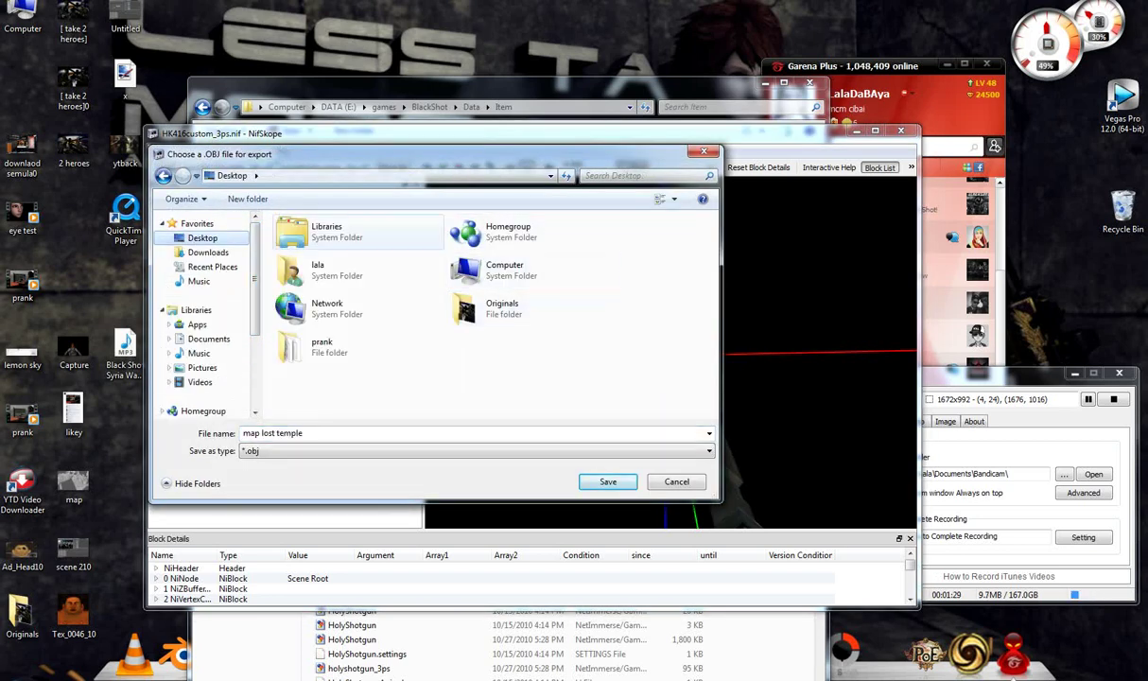
Step: Create a Desktop folder named hkn and save the OBJ export there as hkn
{"action": "right_click", "coordinate": [440, 348]}
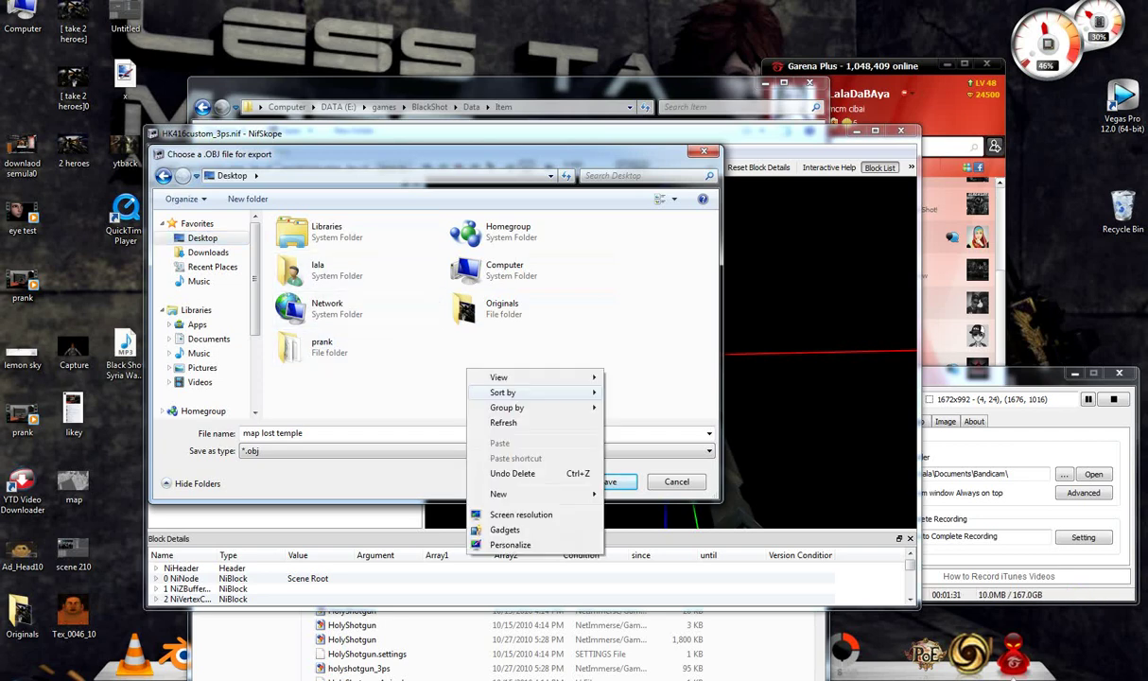
{"action": "left_click", "coordinate": [631, 493]}
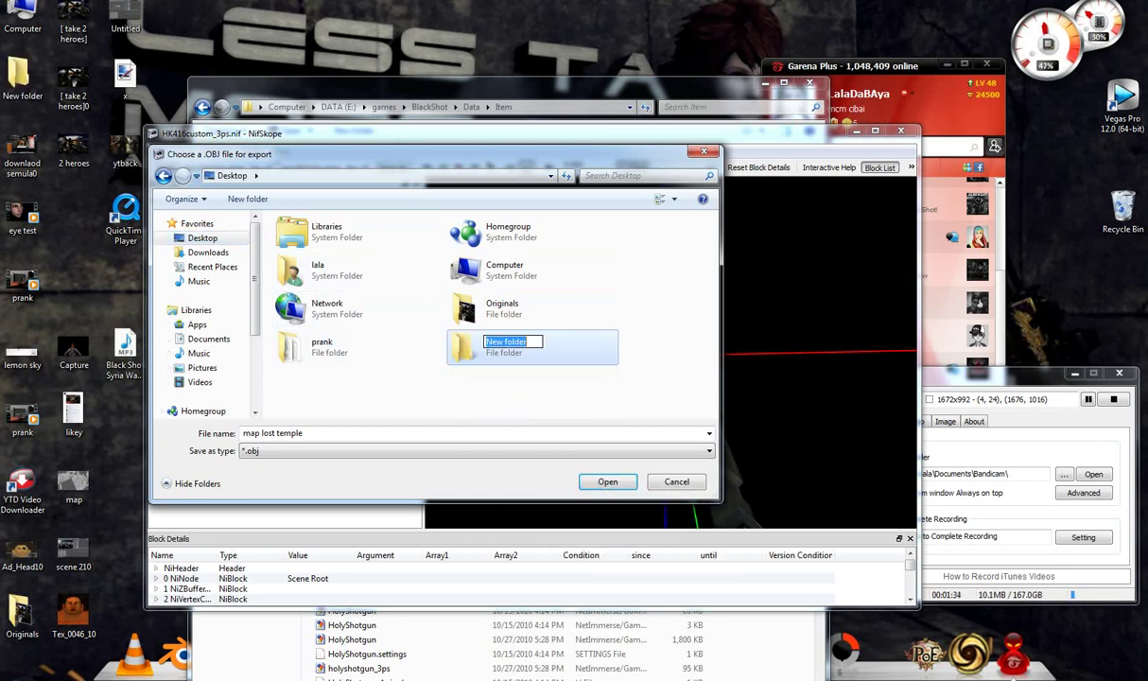
{"action": "type", "text": "hkn"}
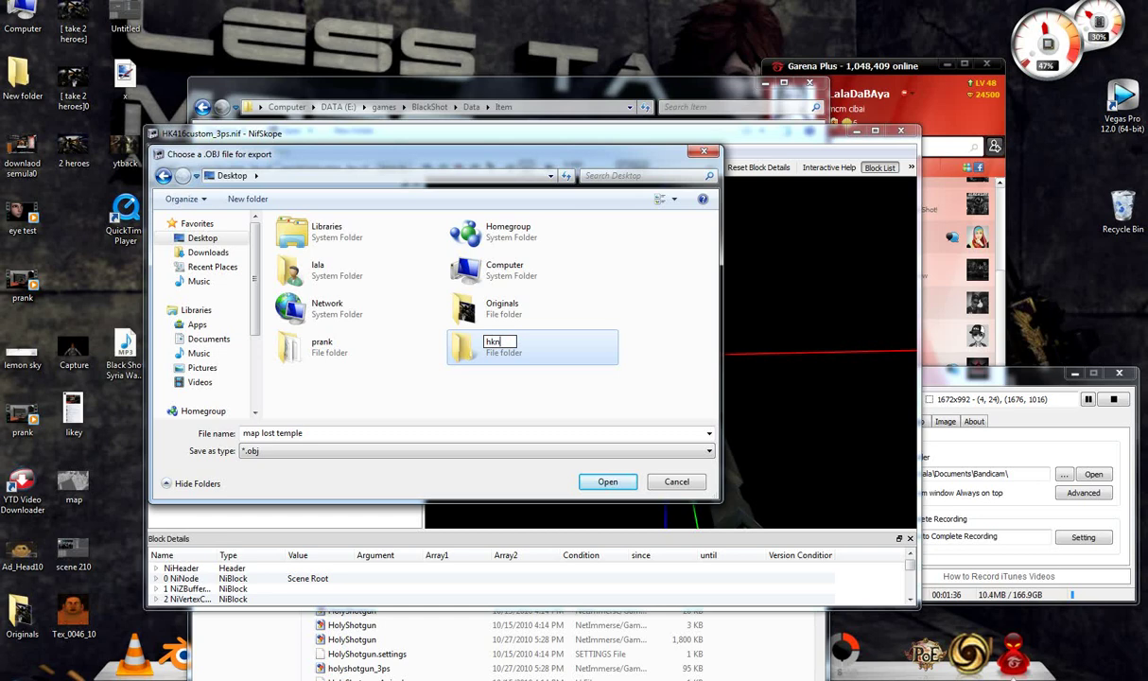
{"action": "key", "text": "Return"}
{"action": "key", "text": "Return"}
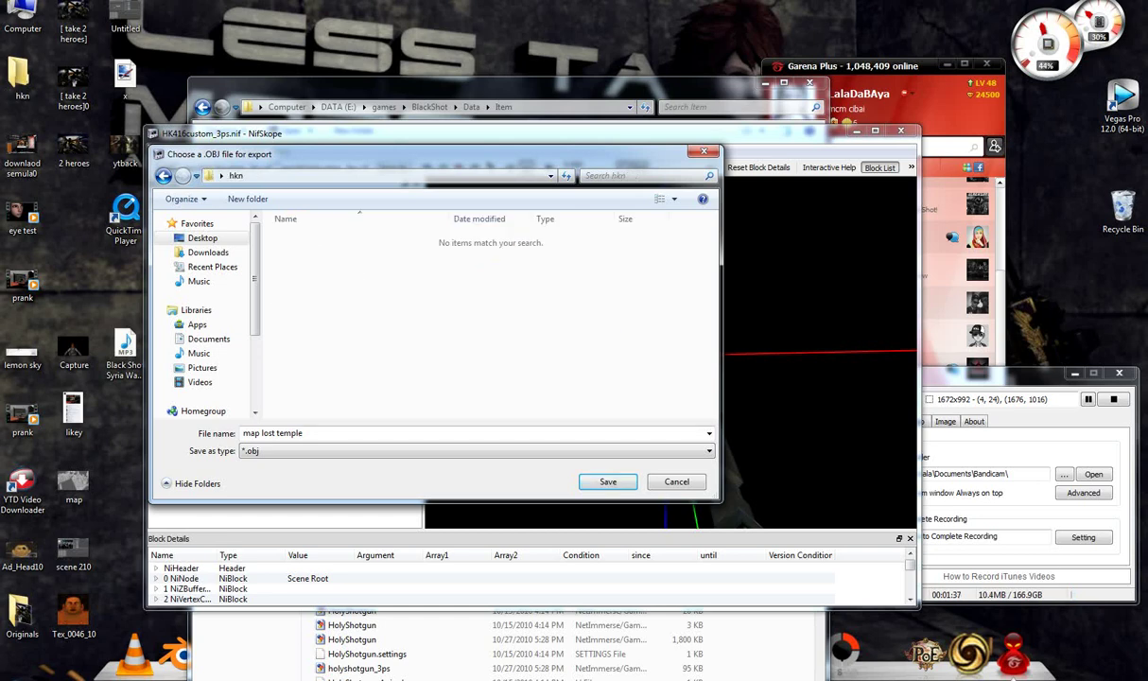
{"action": "key", "text": "shift+Tab"}
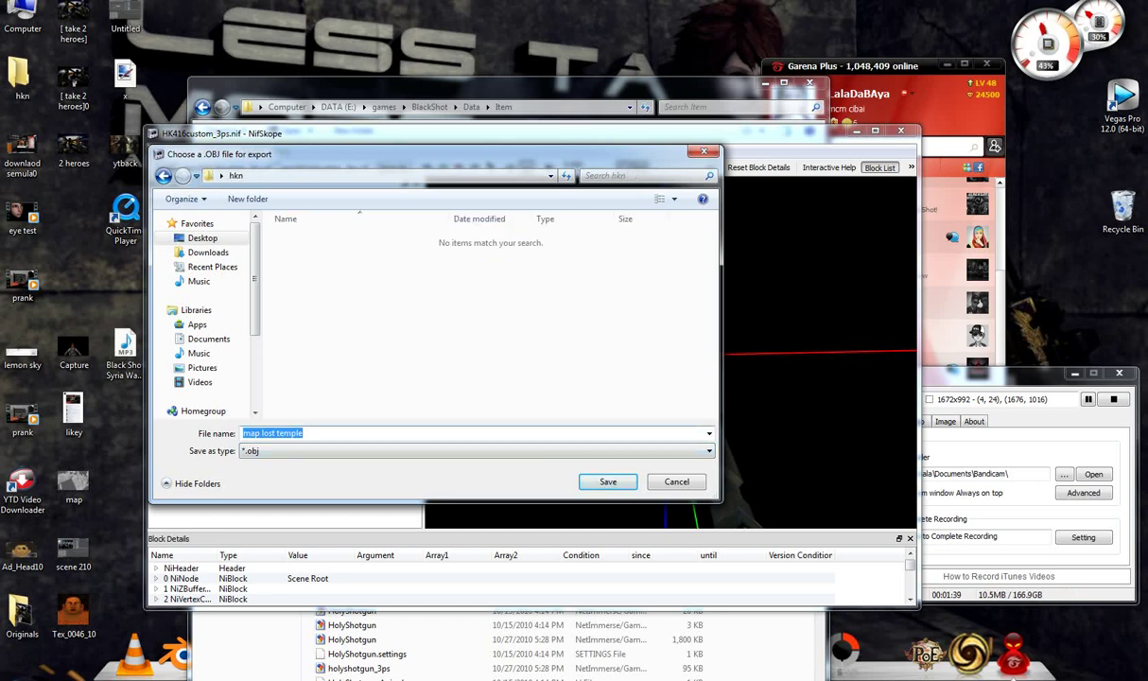
{"action": "type", "text": "hkn"}
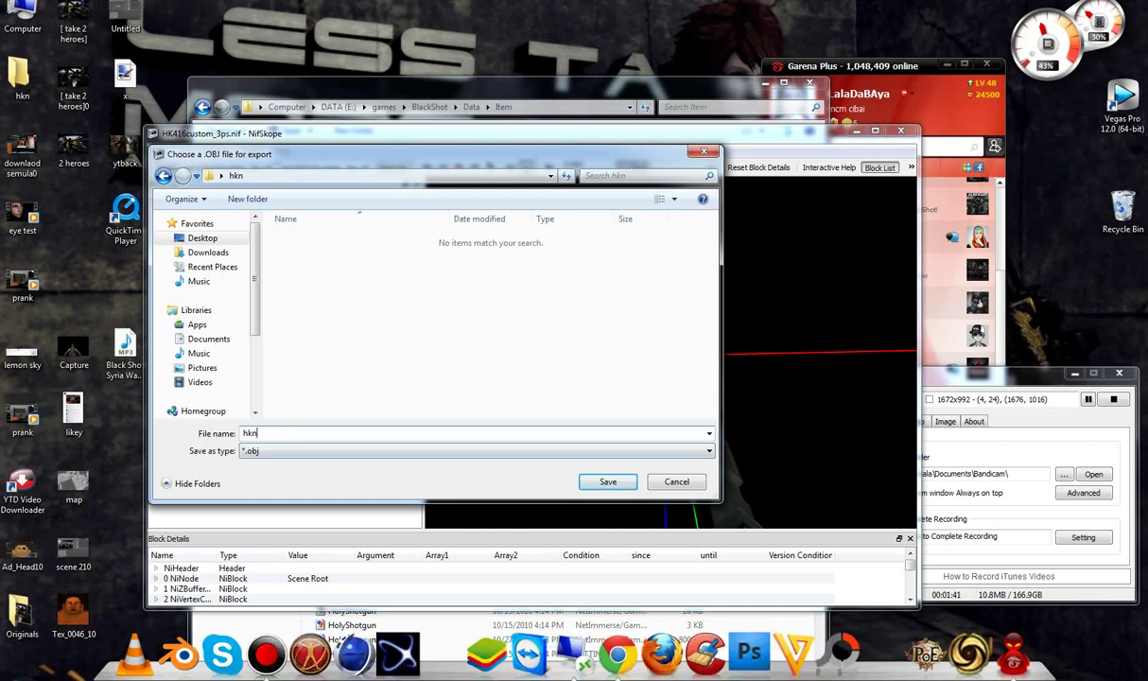
{"action": "key", "text": "Return"}
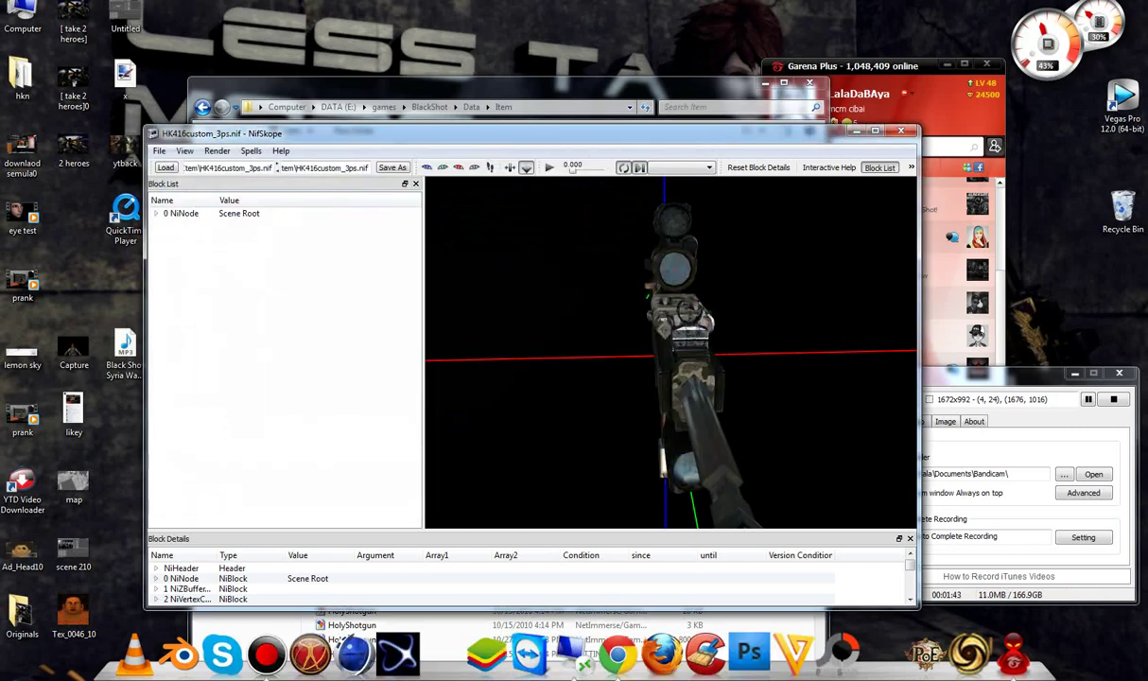
Step: Orbit the rifle to a perspective side view and expand the scene root to show HK416_scope and HK416
{"action": "mouse_move", "coordinate": [662, 349]}
{"action": "left_mouse_down"}
{"action": "mouse_move", "coordinate": [756, 350]}
{"action": "mouse_move", "coordinate": [757, 284]}
{"action": "left_mouse_up"}
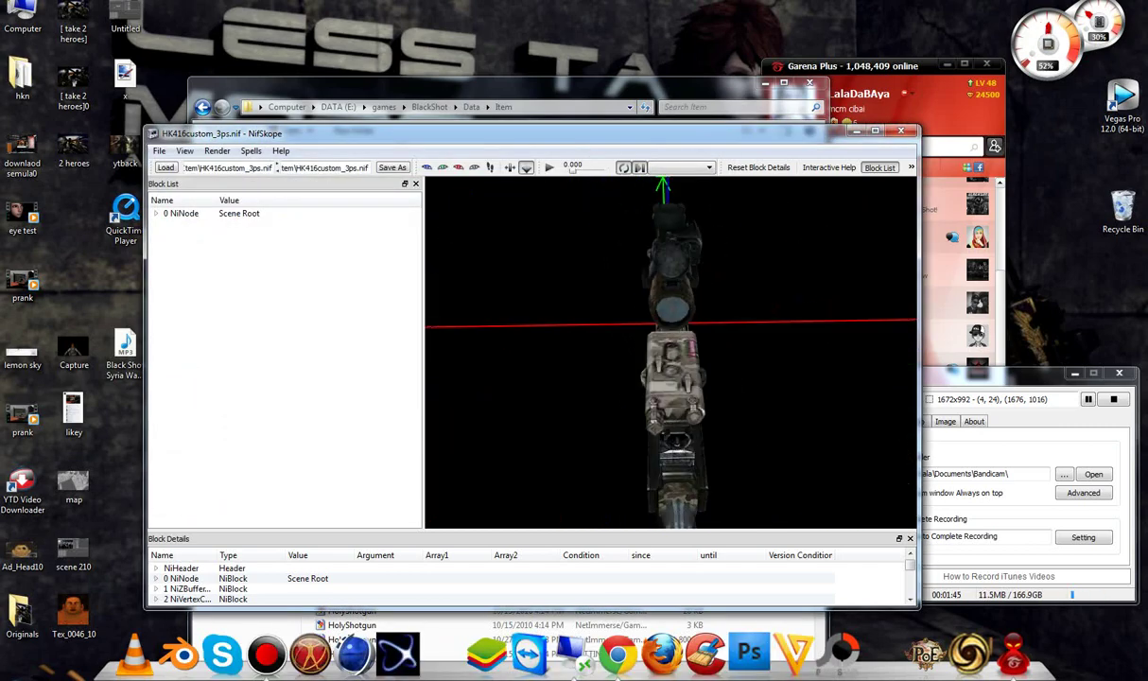
{"action": "mouse_move", "coordinate": [661, 284]}
{"action": "left_mouse_down"}
{"action": "mouse_move", "coordinate": [661, 378]}
{"action": "mouse_move", "coordinate": [699, 378]}
{"action": "left_mouse_up"}
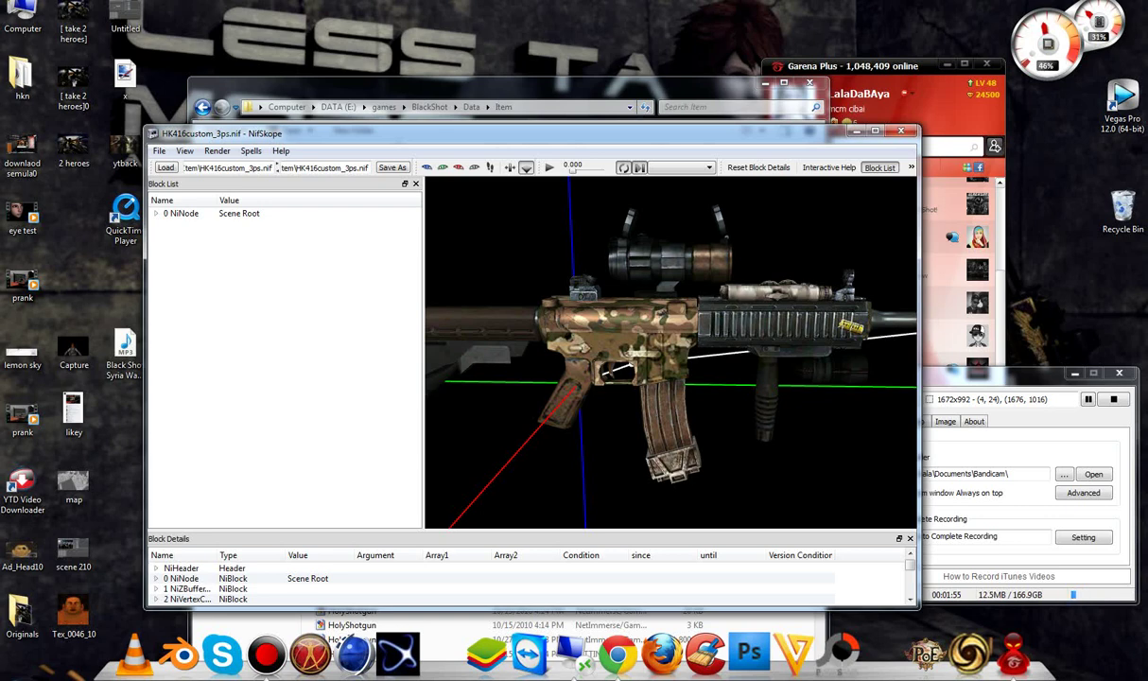
{"action": "key", "text": "Right"}
{"action": "key", "text": "Left"}
{"action": "key", "text": "Right"}
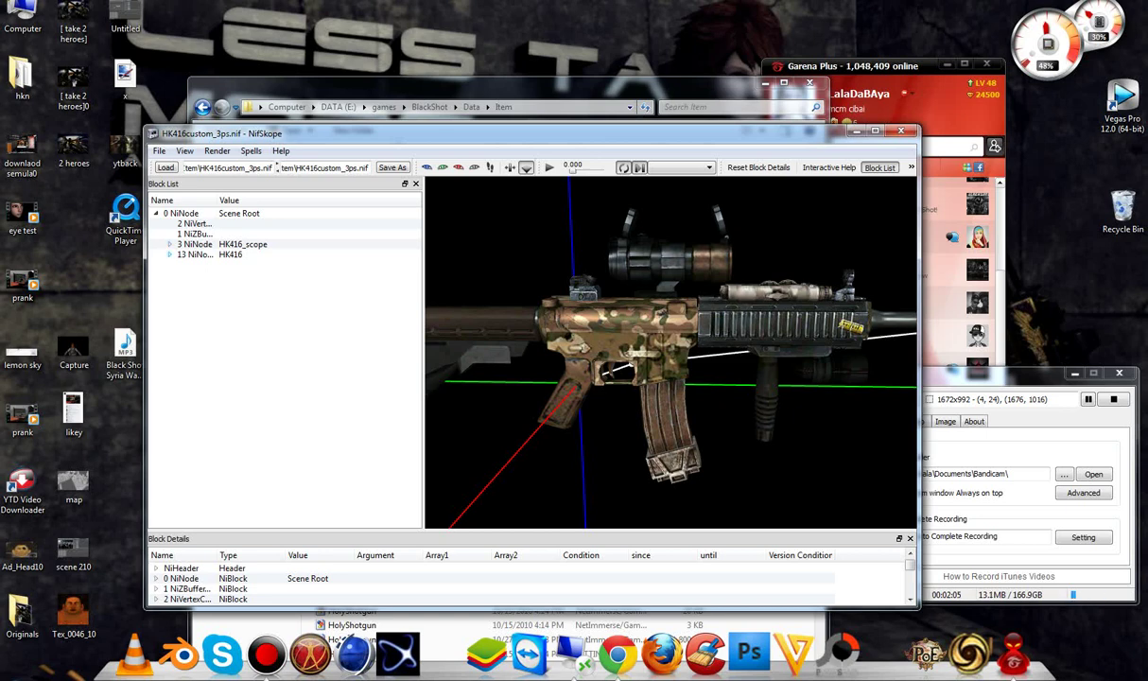
Step: Expand HK416 > Editable Mesh and select the HK416_3ps.dds texture block
{"action": "left_click", "coordinate": [169, 254]}
{"action": "left_click", "coordinate": [183, 275]}
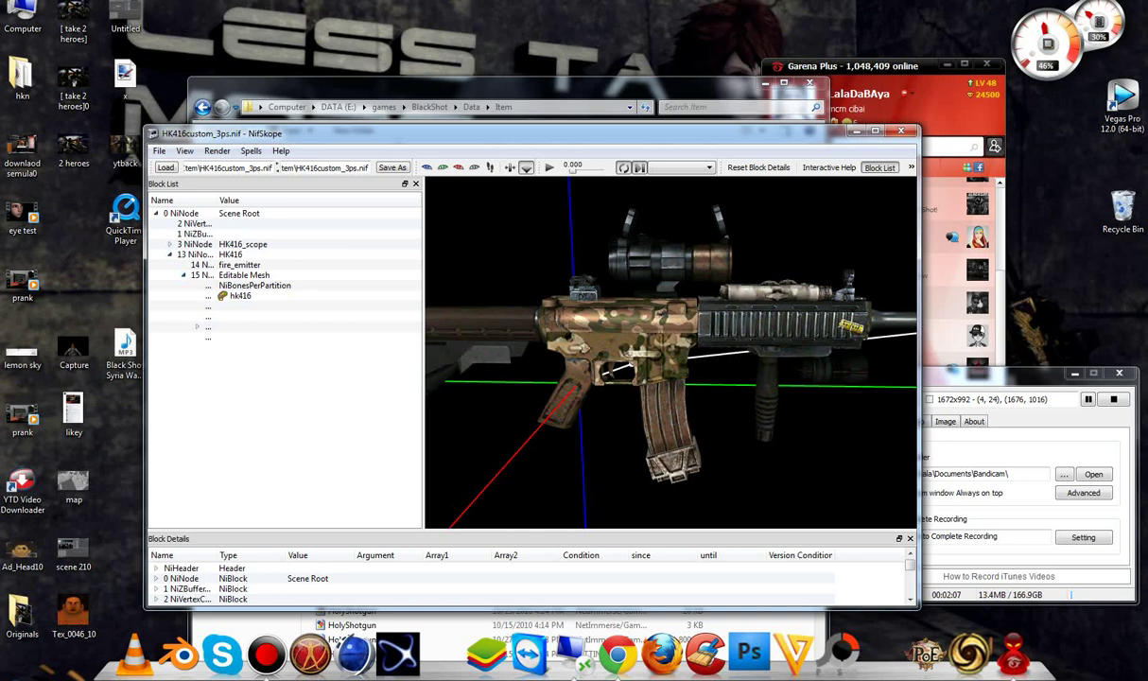
{"action": "left_click", "coordinate": [196, 326]}
{"action": "left_click", "coordinate": [255, 337]}
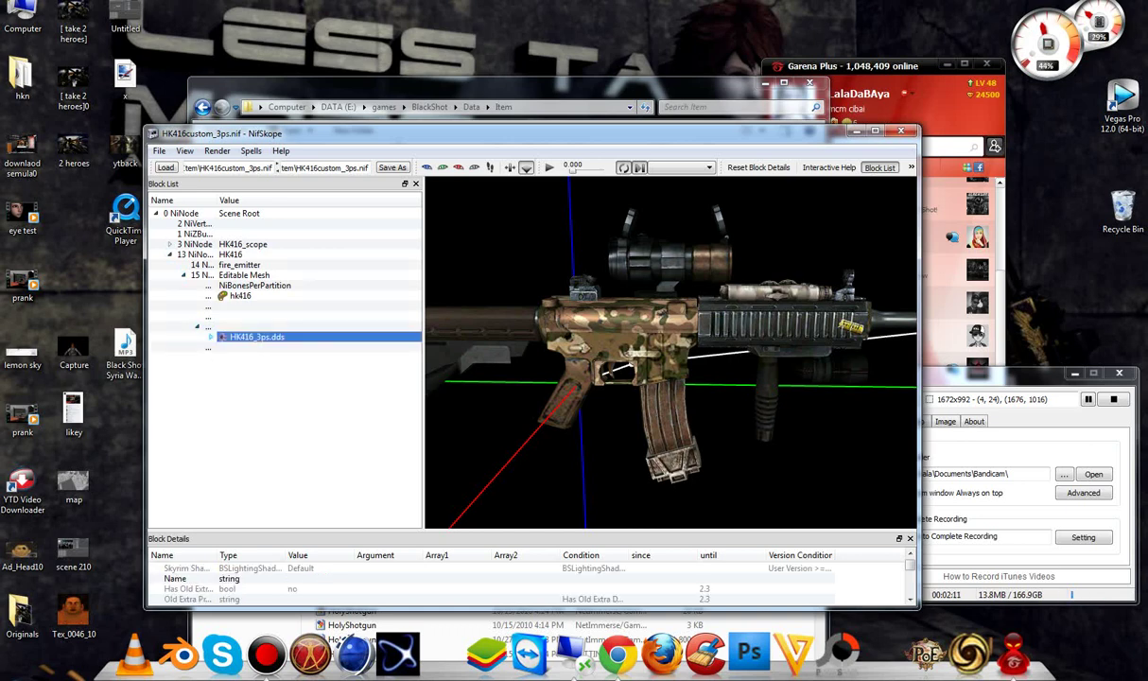
Step: Export the HK416_3ps.dds texture into the Desktop hkn folder
{"action": "right_click", "coordinate": [256, 332]}
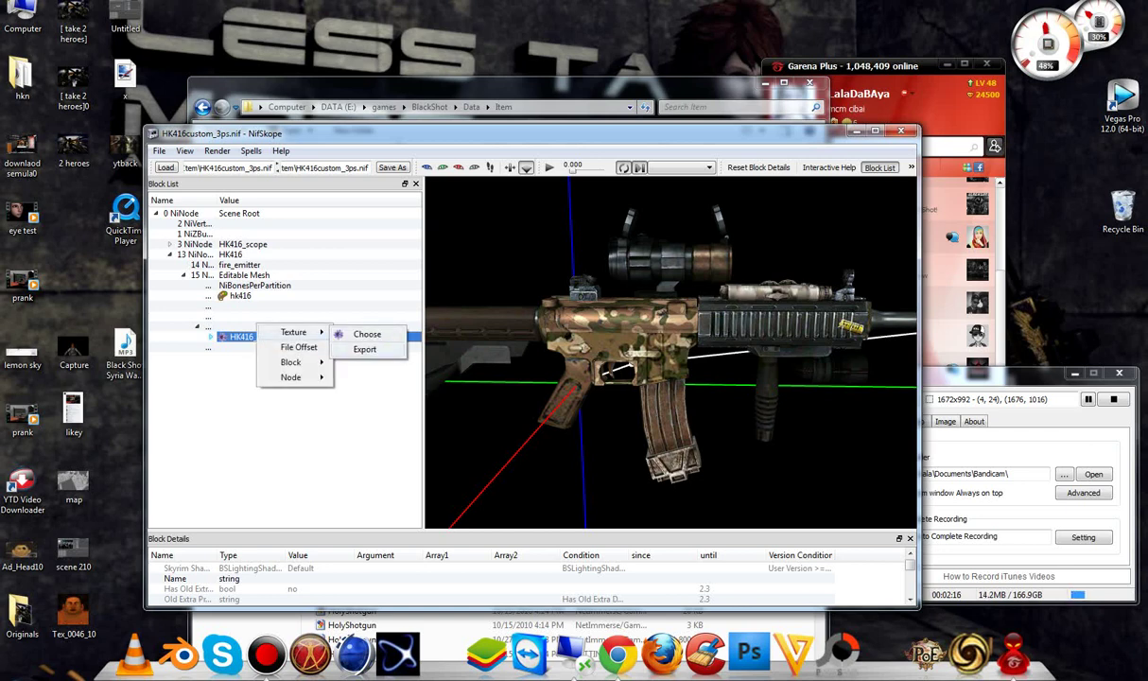
{"action": "key", "text": "Escape"}
{"action": "key", "text": "Escape"}
{"action": "right_click", "coordinate": [283, 322]}
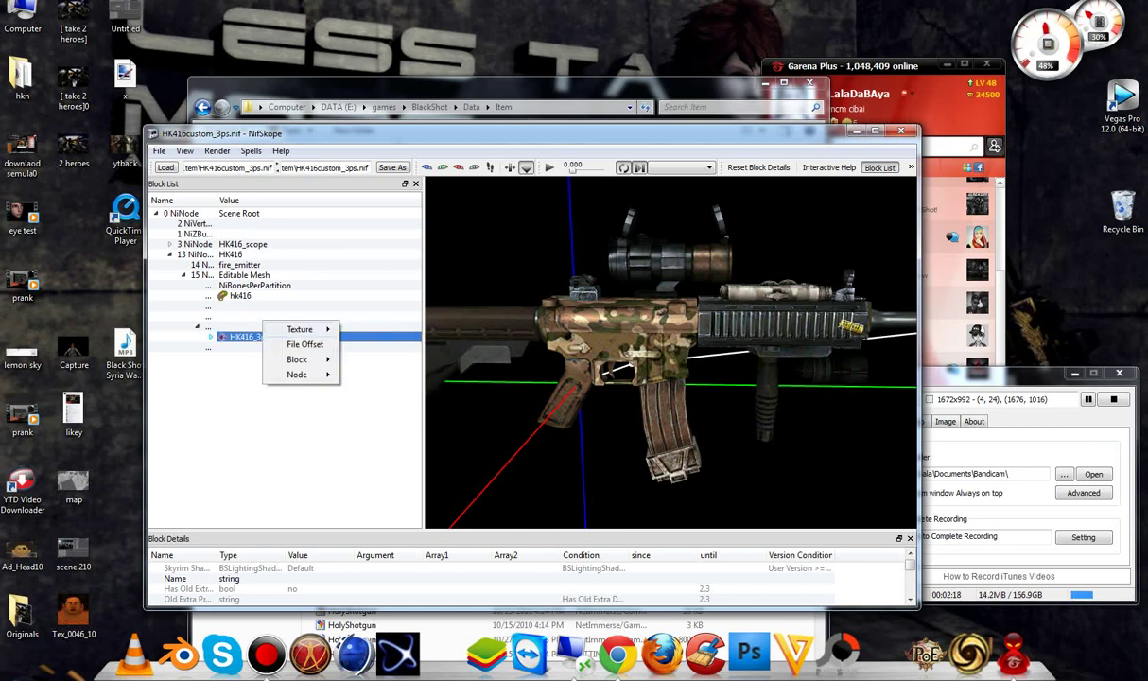
{"action": "left_click", "coordinate": [369, 328]}
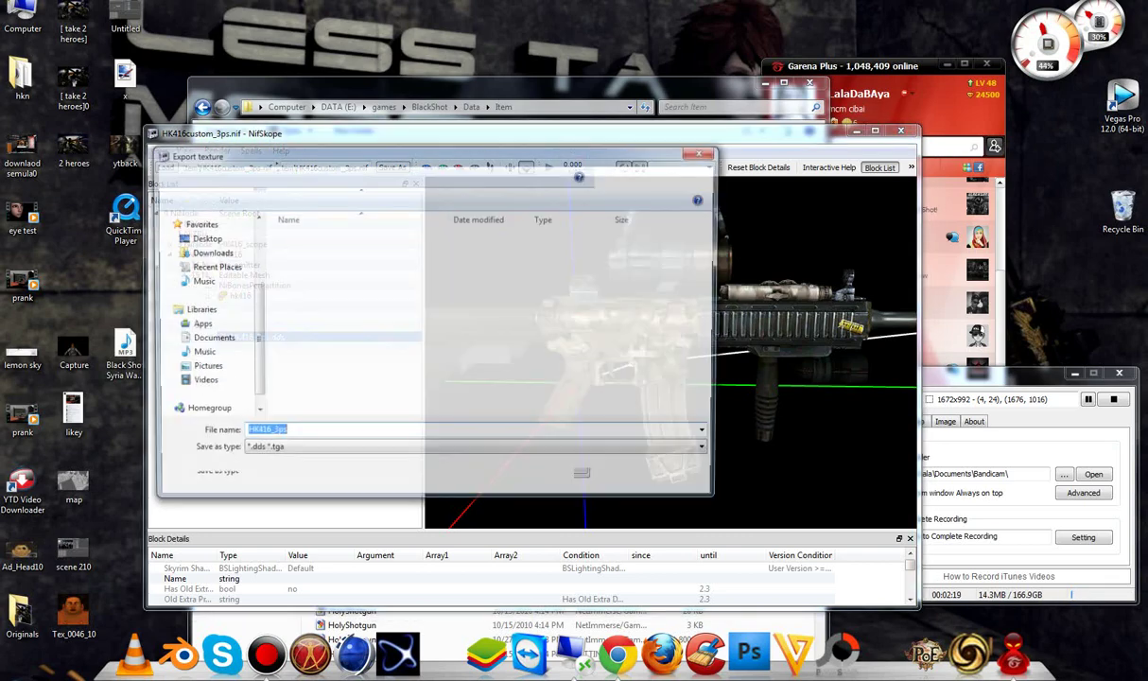
{"action": "scroll", "coordinate": [203, 283], "scroll_direction": "up", "scroll_amount": 3}
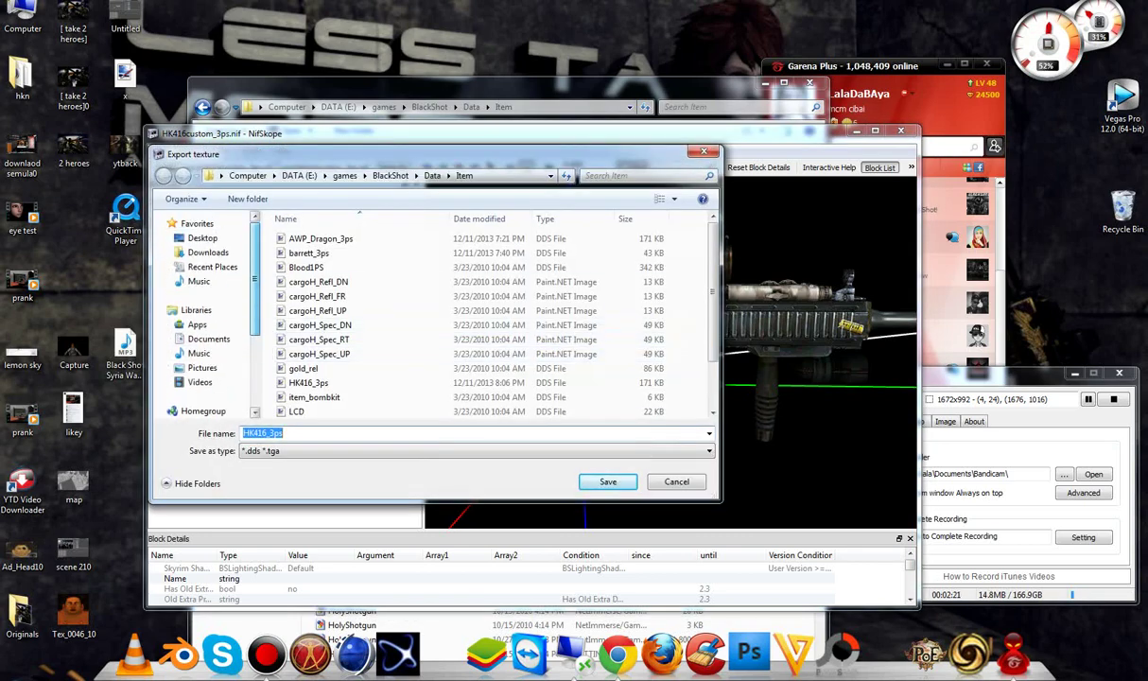
{"action": "left_click", "coordinate": [202, 238]}
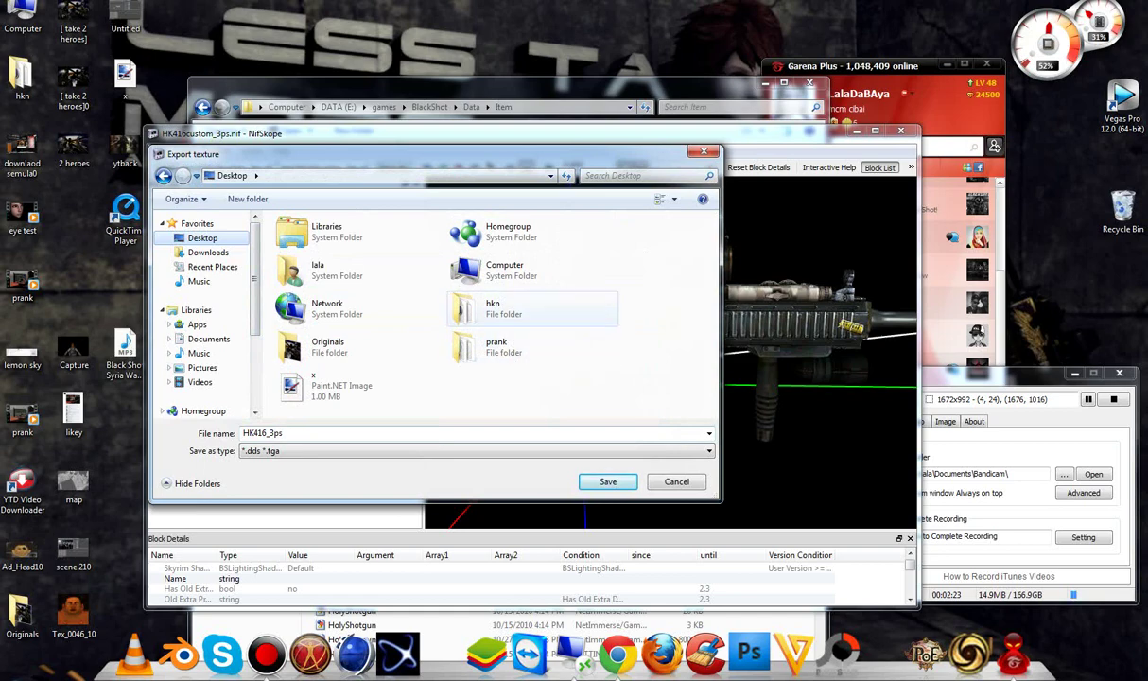
{"action": "double_click", "coordinate": [468, 309]}
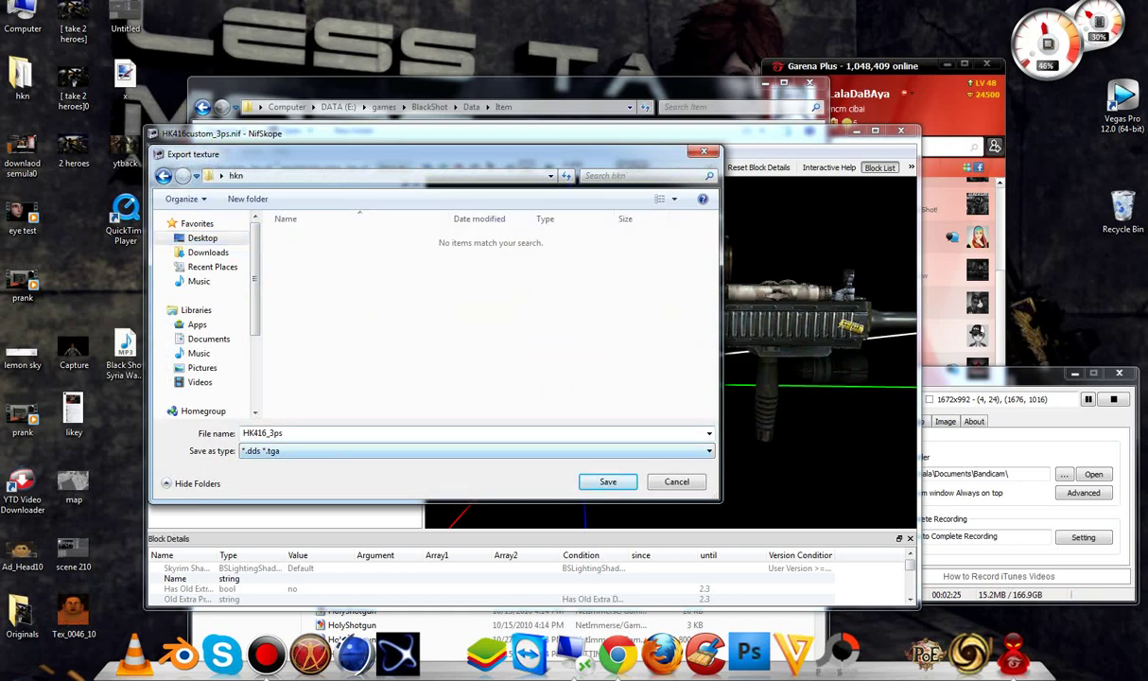
{"action": "left_click", "coordinate": [606, 481]}
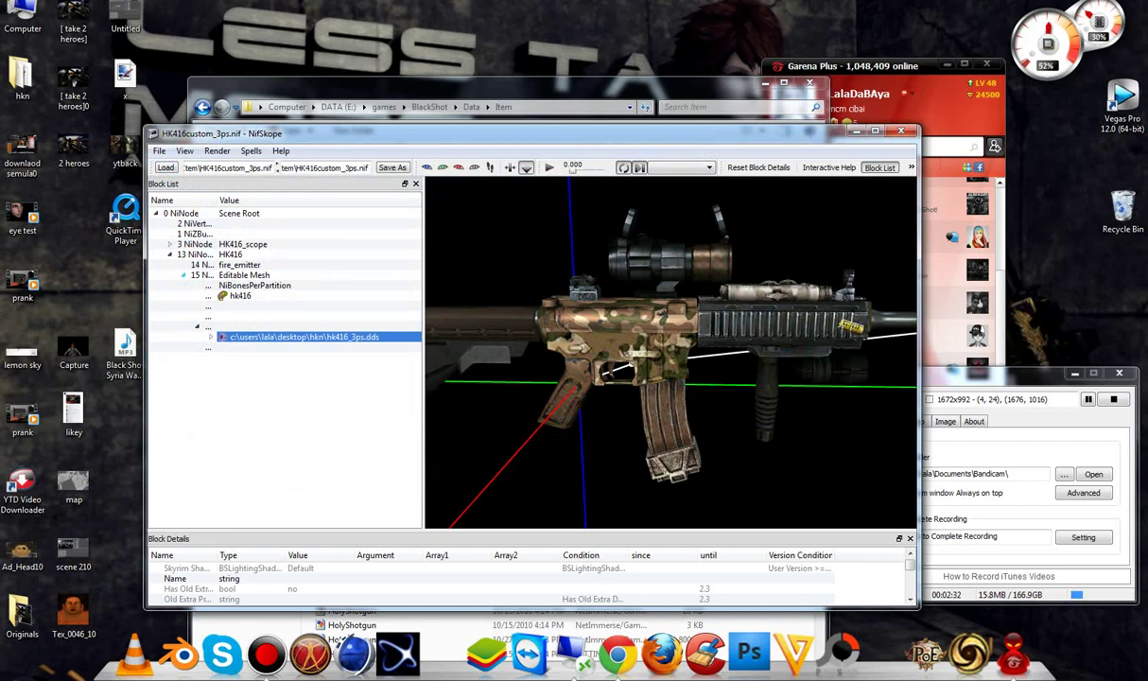
{"action": "left_click", "coordinate": [169, 244]}
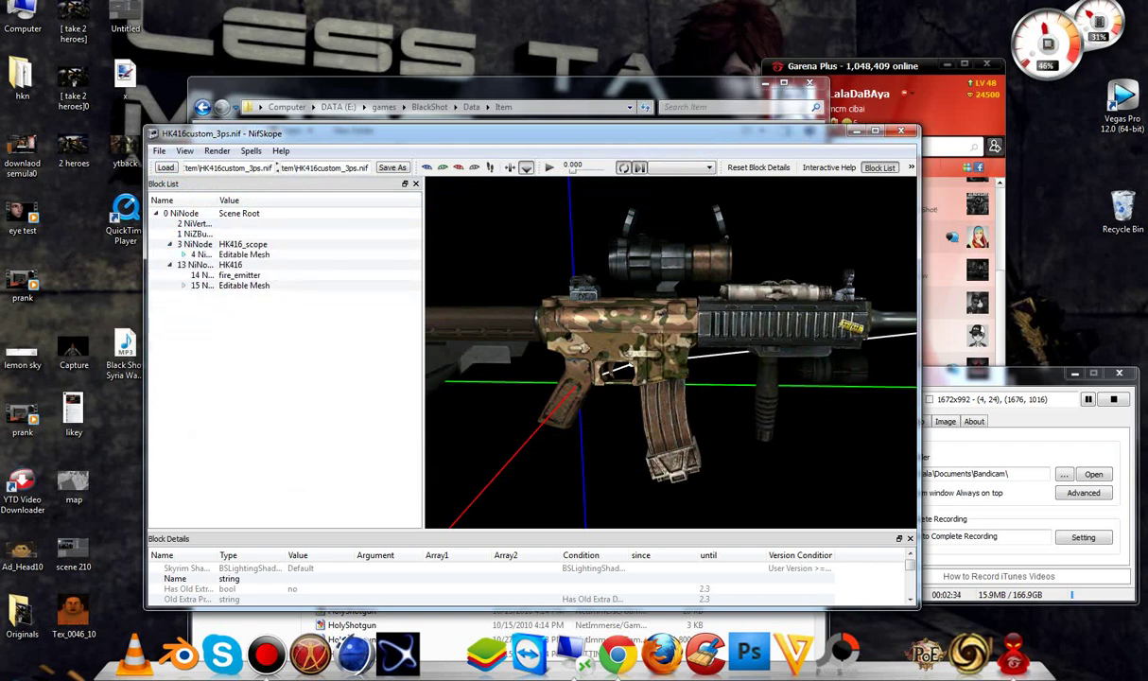
Step: Export HK416_scope_3ps.dds into the Desktop hkn folder, then close NifSkope
{"action": "left_click", "coordinate": [184, 255]}
{"action": "left_click", "coordinate": [196, 305]}
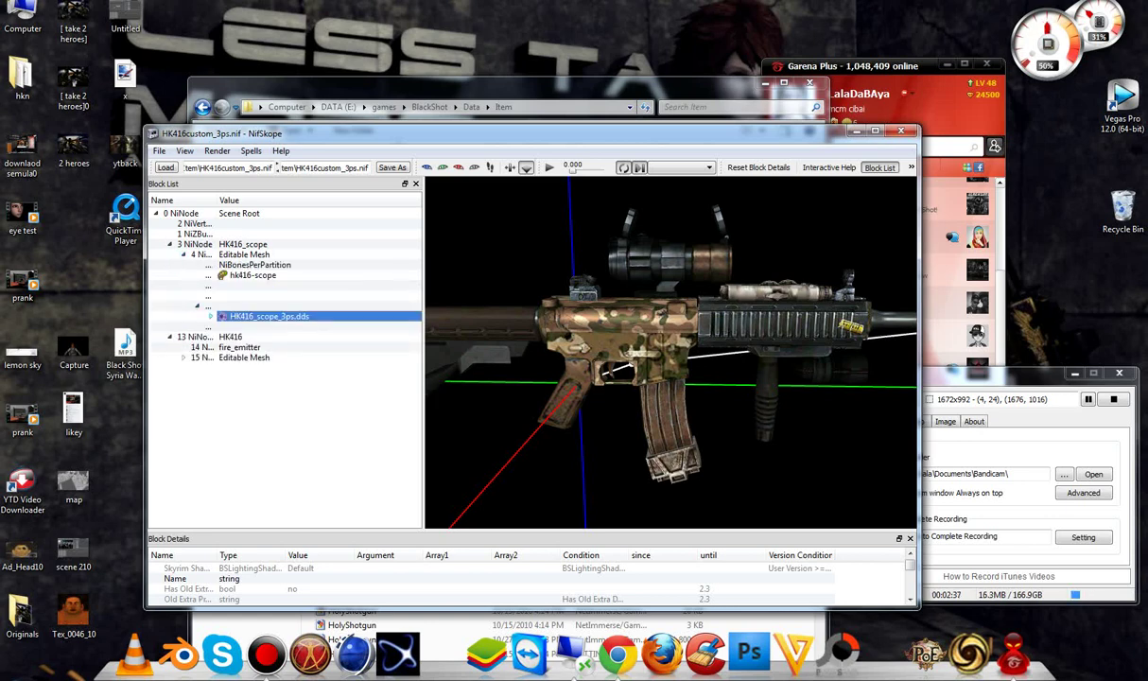
{"action": "right_click", "coordinate": [270, 315]}
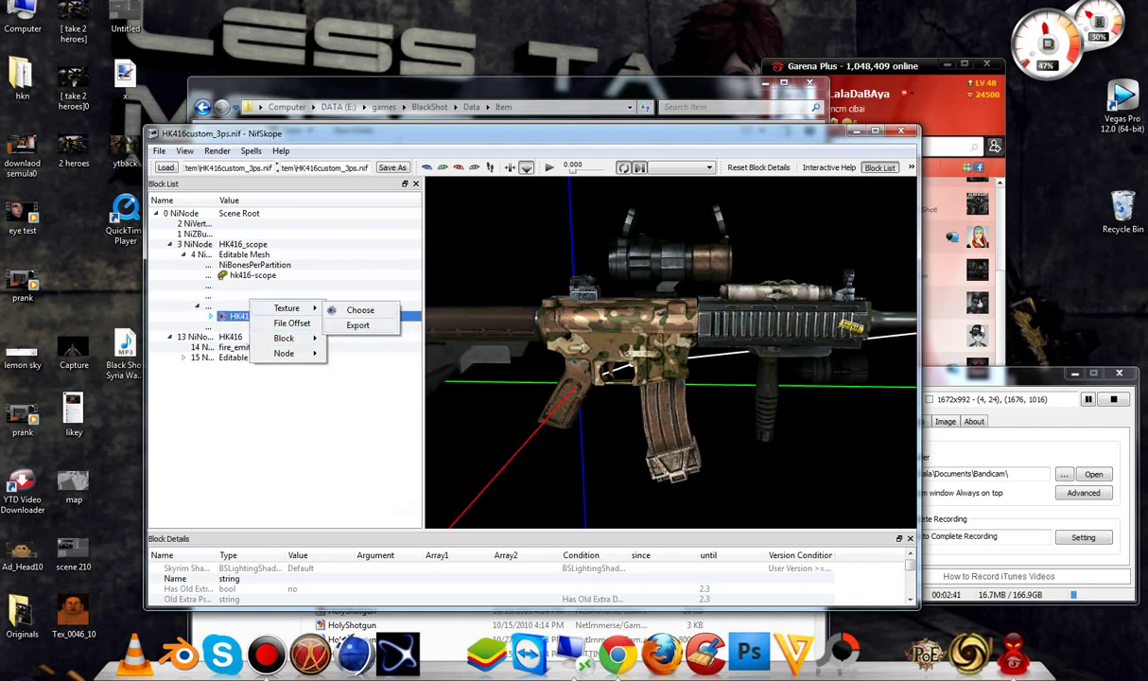
{"action": "left_click", "coordinate": [357, 324]}
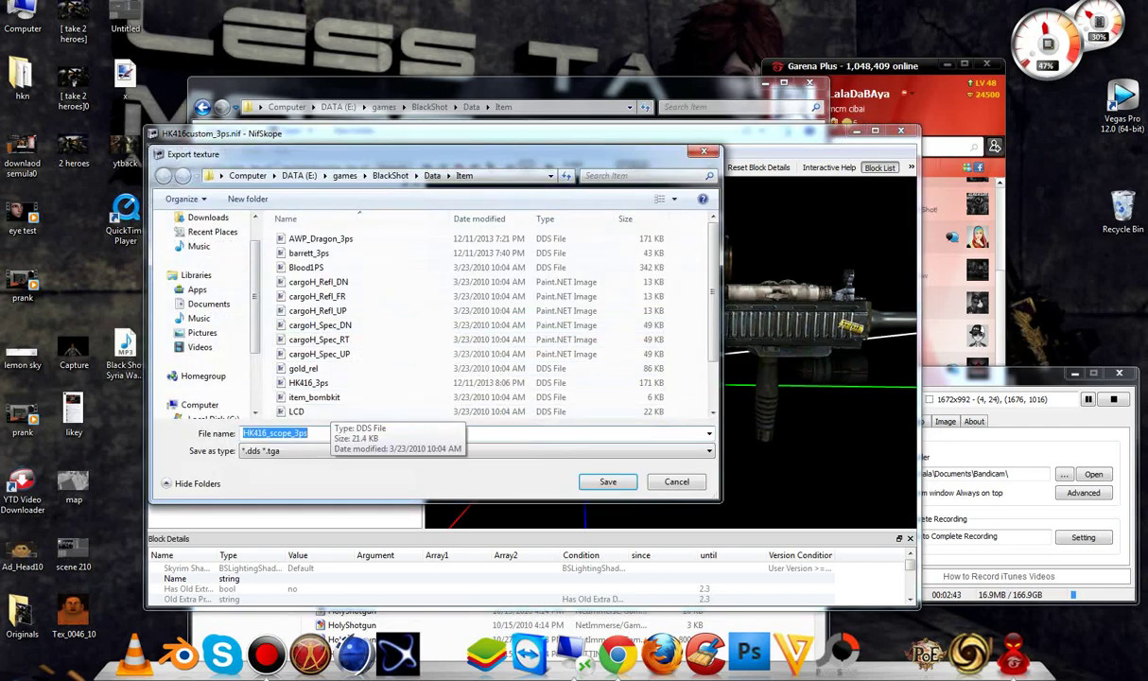
{"action": "scroll", "coordinate": [203, 284], "scroll_direction": "up", "scroll_amount": 2}
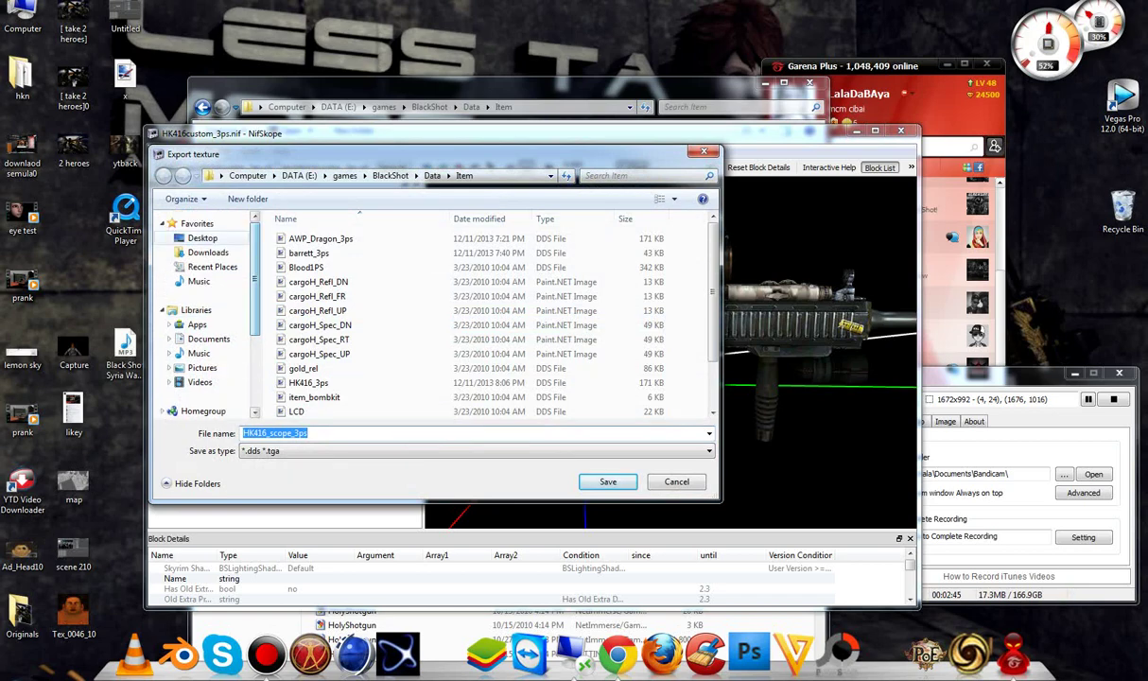
{"action": "left_click", "coordinate": [202, 237]}
{"action": "double_click", "coordinate": [482, 308]}
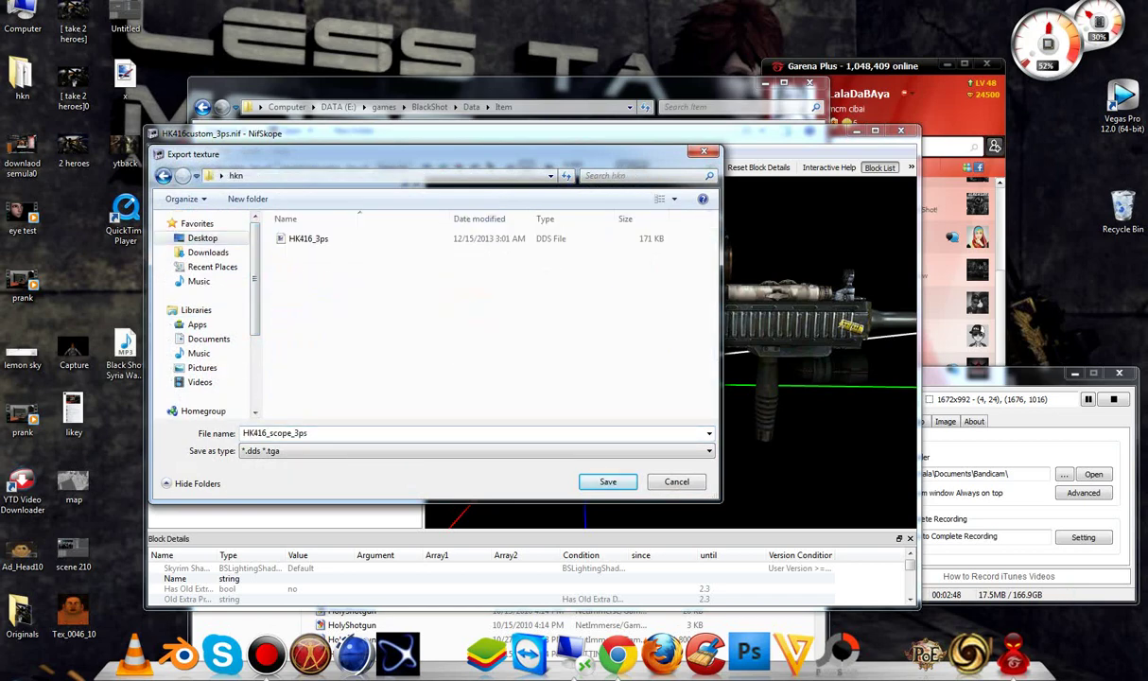
{"action": "key", "text": "Return"}
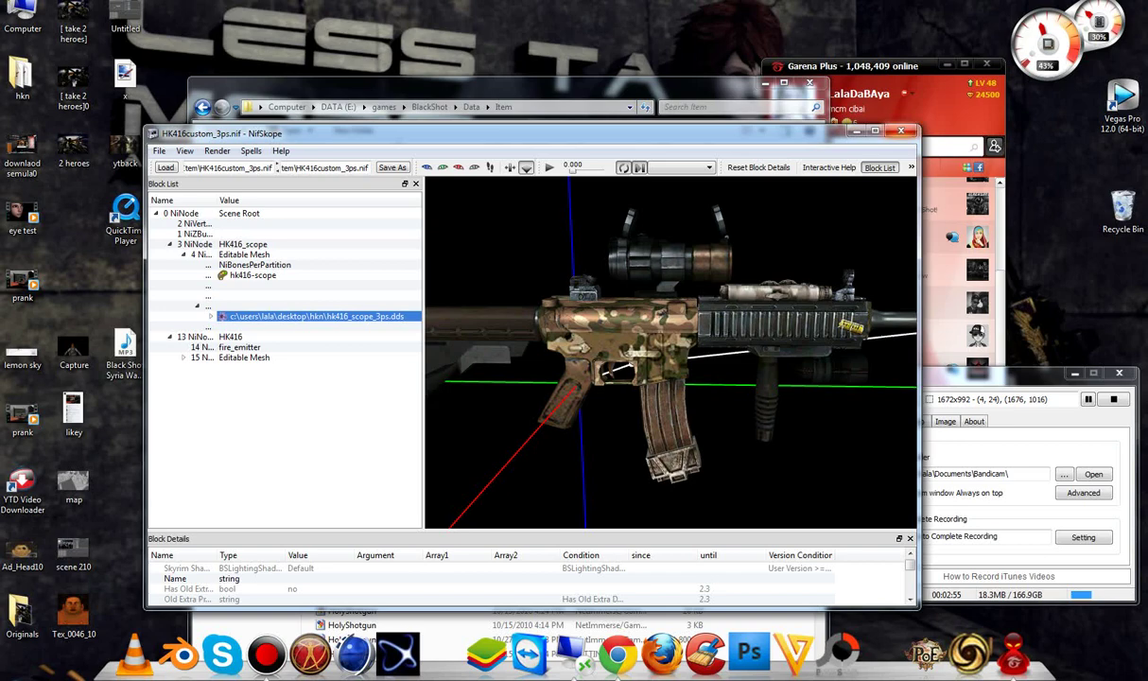
{"action": "left_click", "coordinate": [874, 131]}
Step: Close the Item folder, chat and Garena Plus windows, then open the Desktop hkn folder
{"action": "key", "text": "alt+F4"}
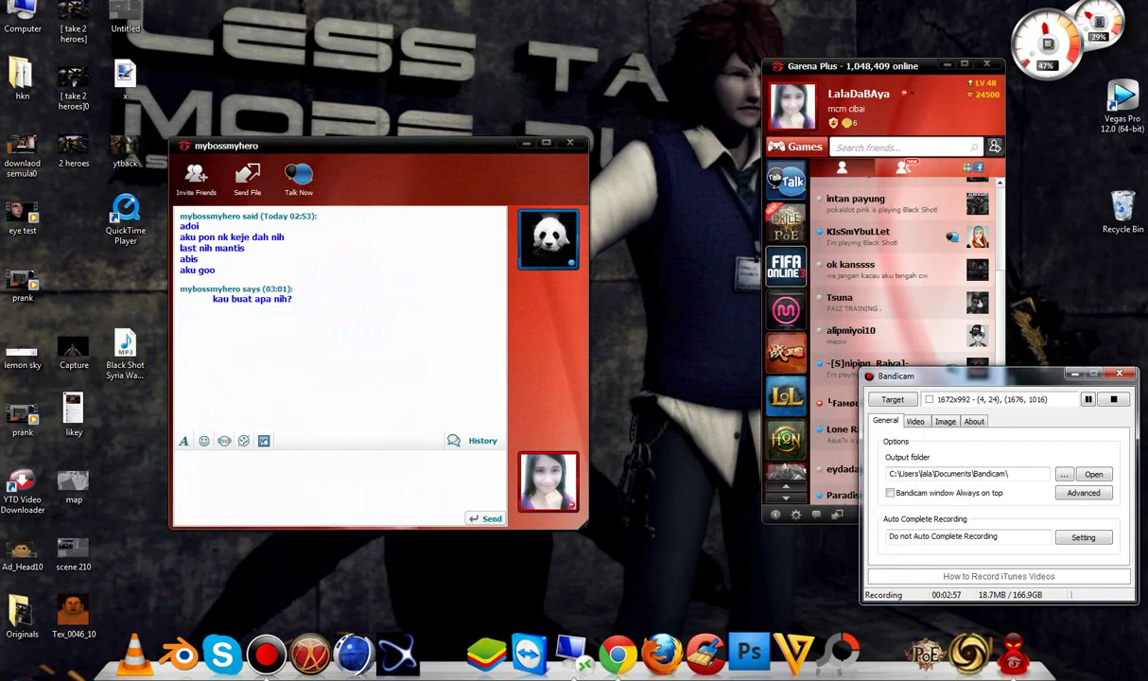
{"action": "key", "text": "alt+F4"}
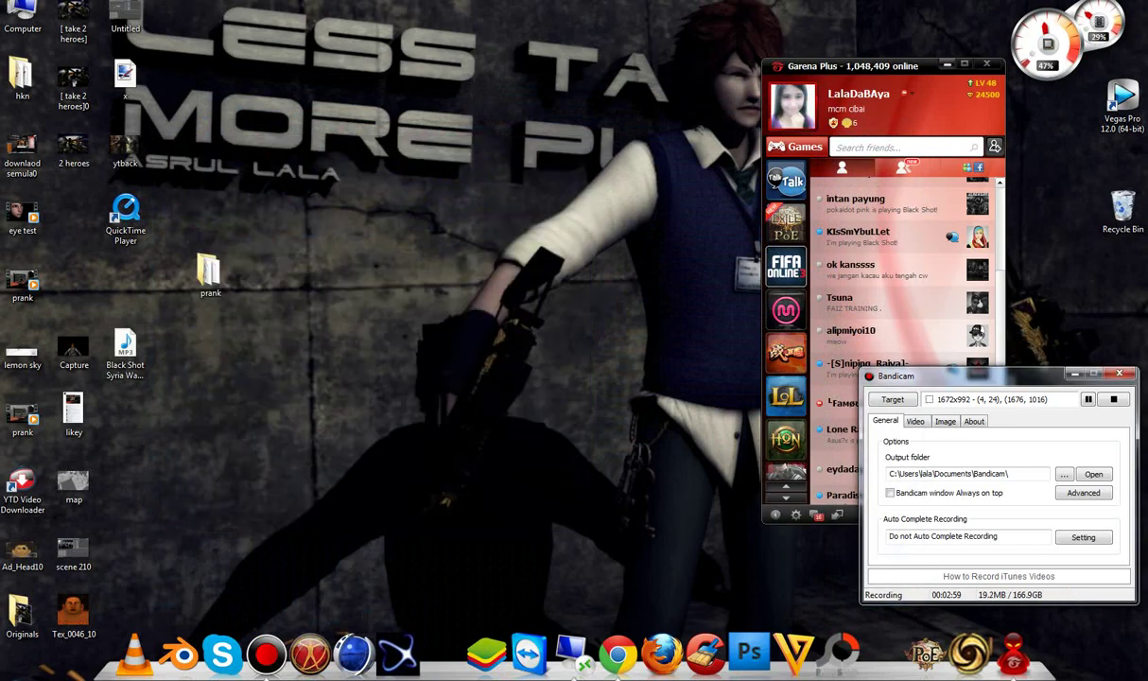
{"action": "left_click", "coordinate": [986, 64]}
{"action": "double_click", "coordinate": [21, 75]}
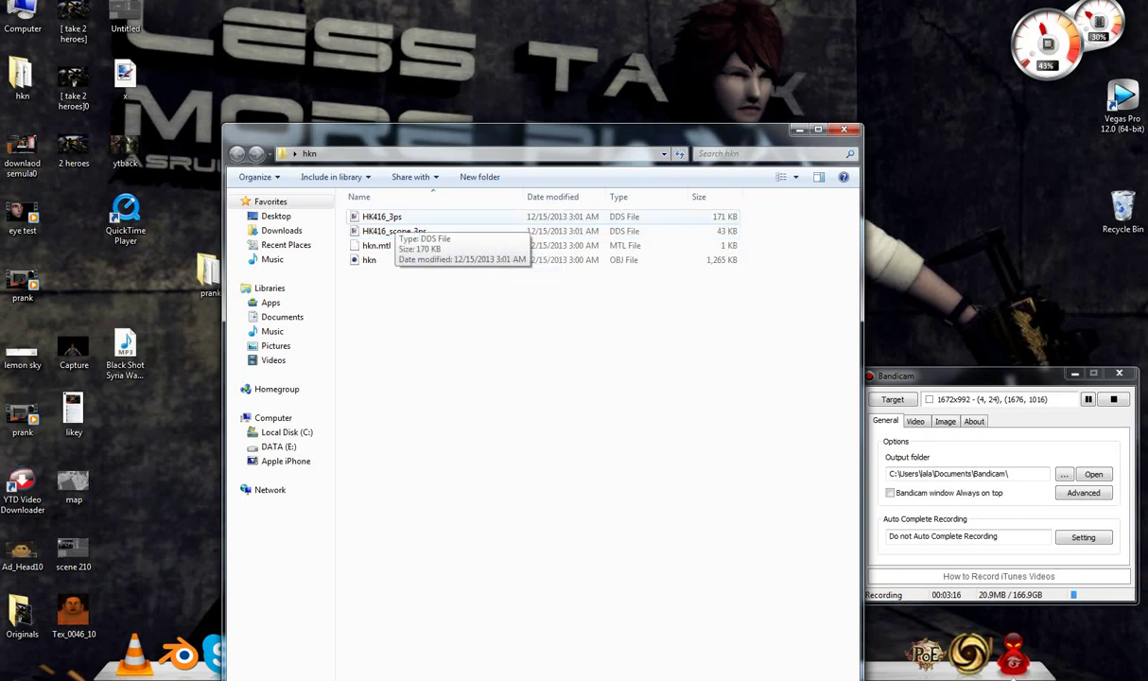
Step: Save HK416_3ps.dds as a PNG in the hkn folder using Paint.NET
{"action": "left_click", "coordinate": [383, 216]}
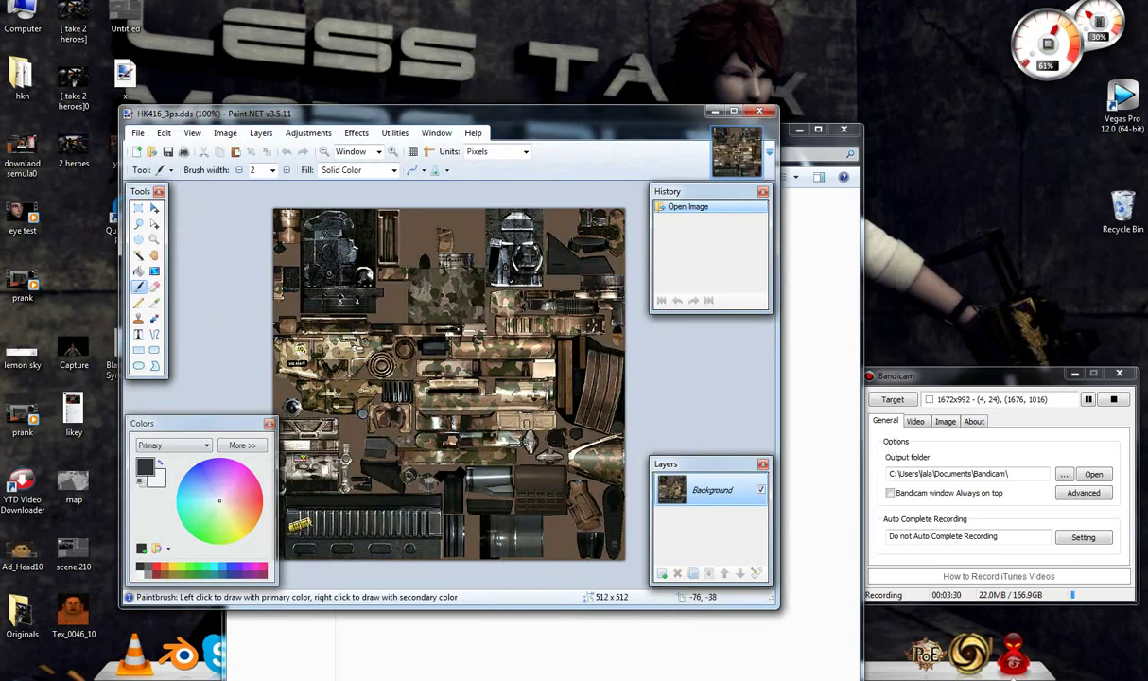
{"action": "left_click", "coordinate": [138, 133]}
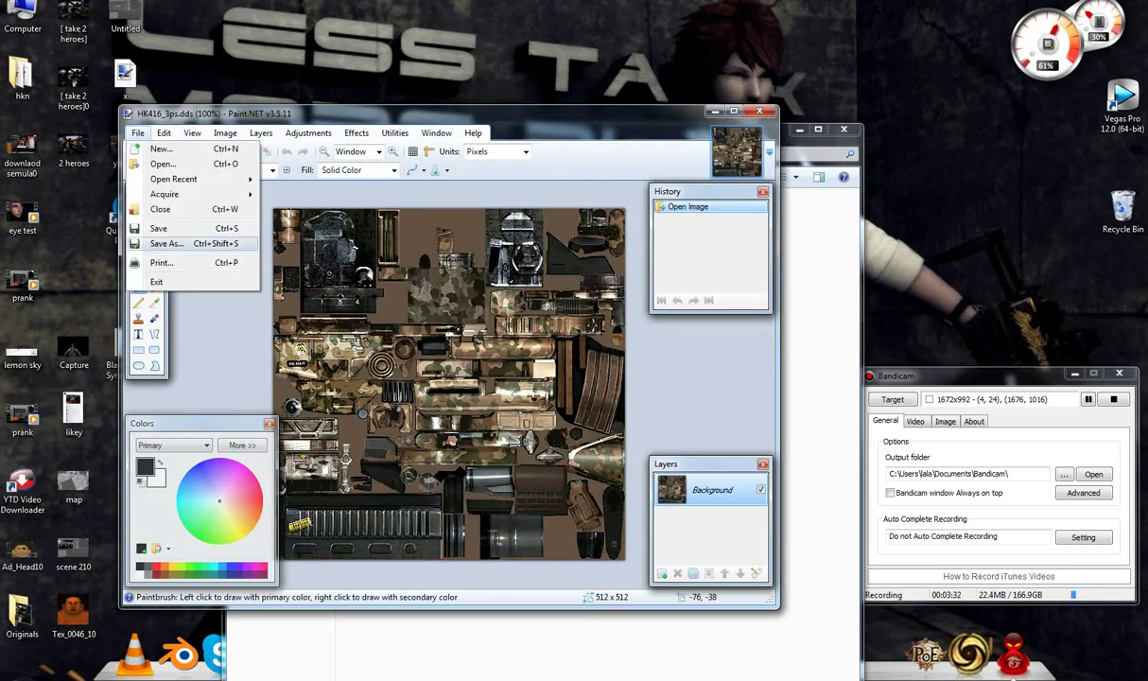
{"action": "left_click", "coordinate": [167, 243]}
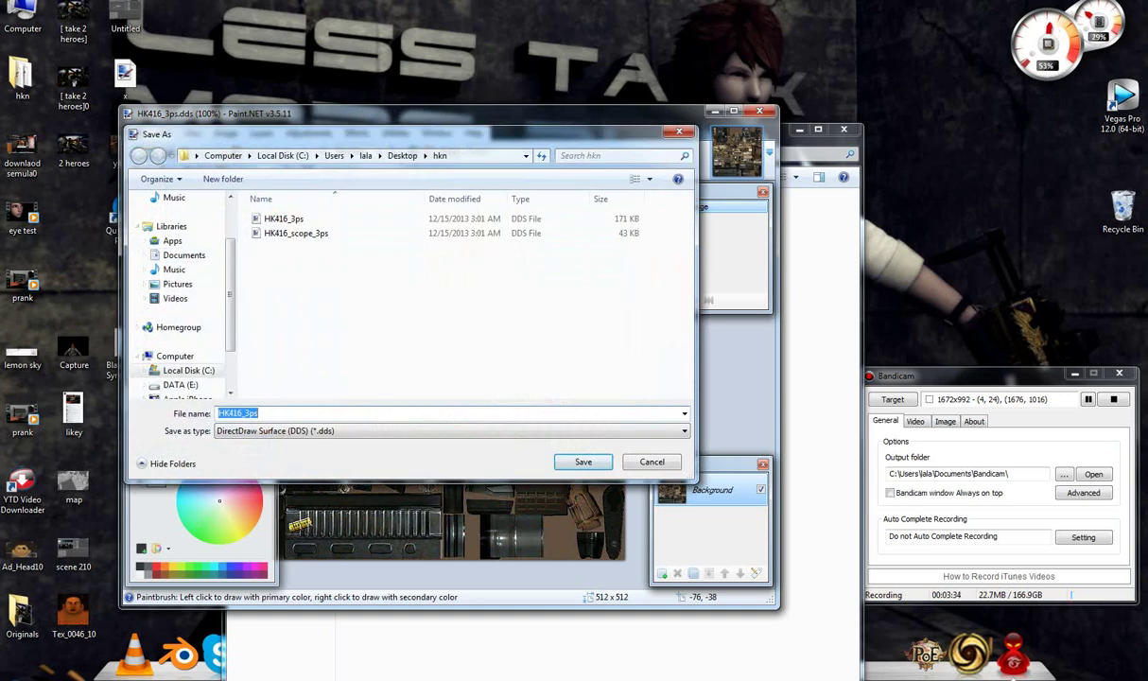
{"action": "left_click", "coordinate": [275, 430]}
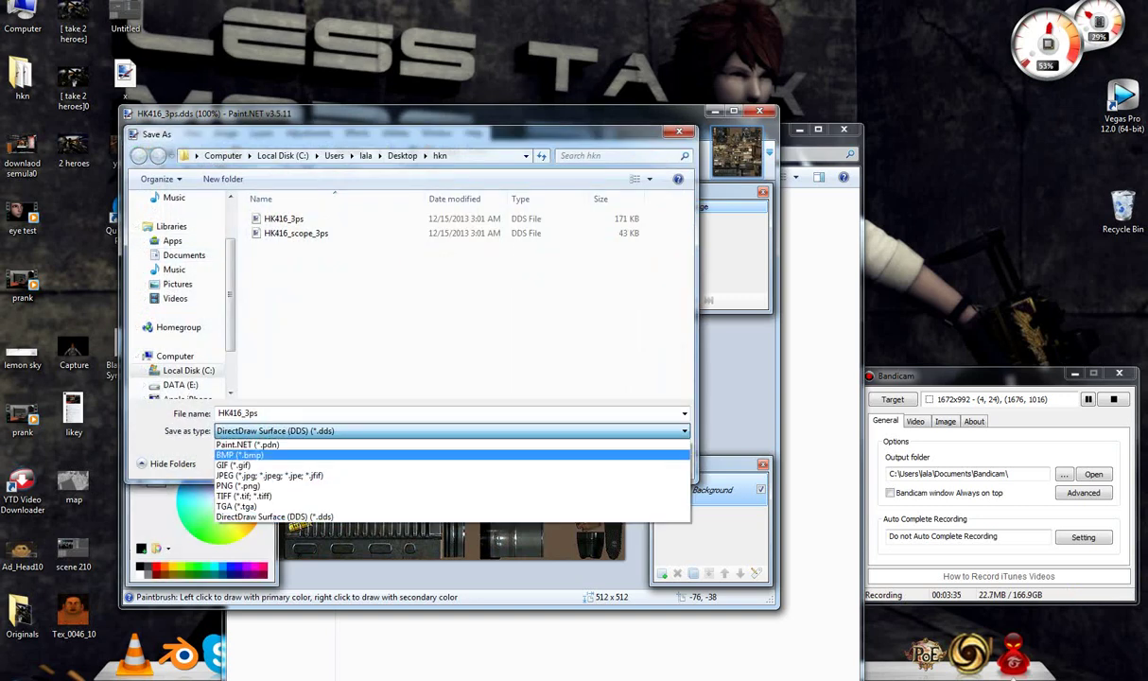
{"action": "left_click", "coordinate": [241, 485]}
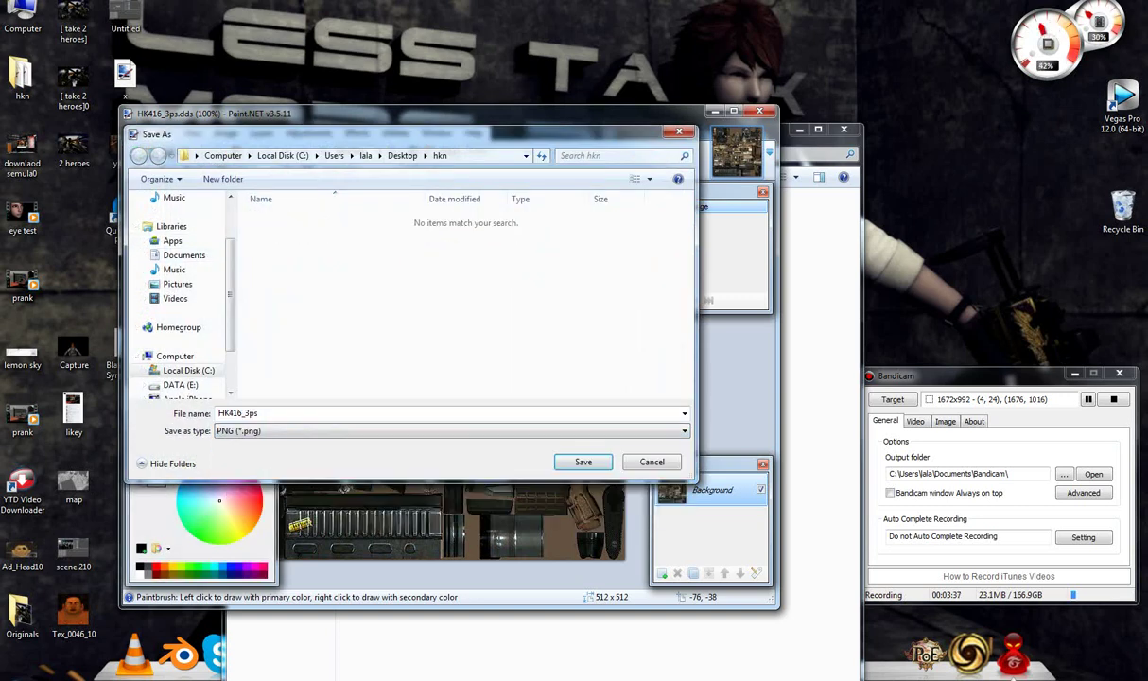
{"action": "left_click", "coordinate": [583, 461]}
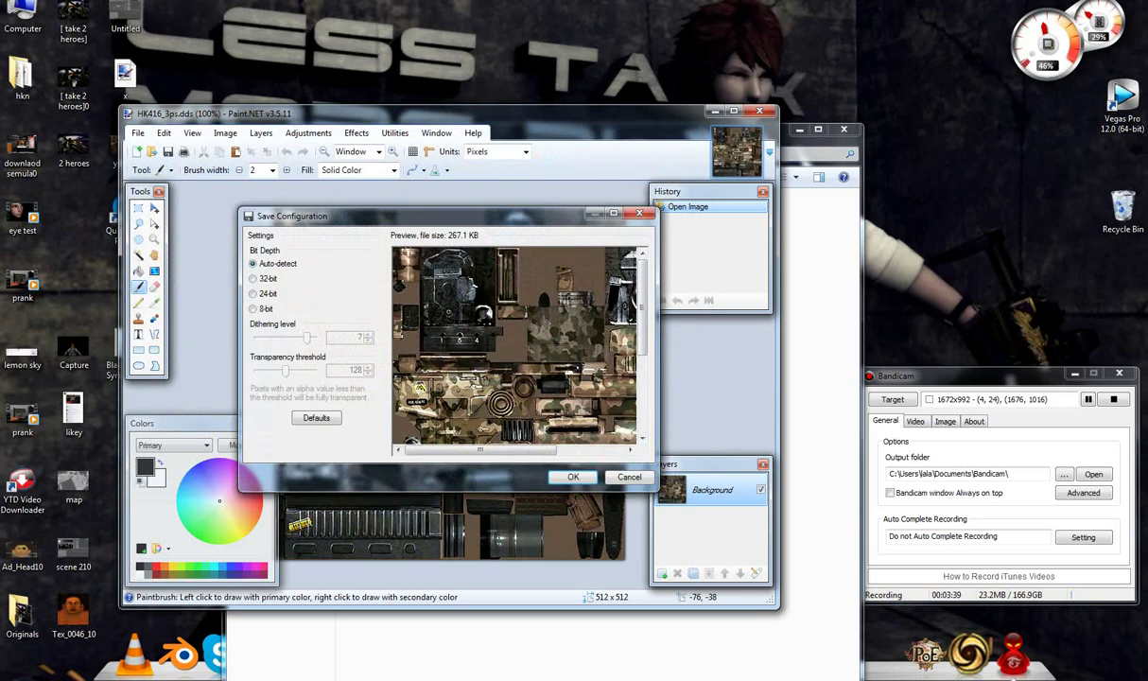
{"action": "key", "text": "Return"}
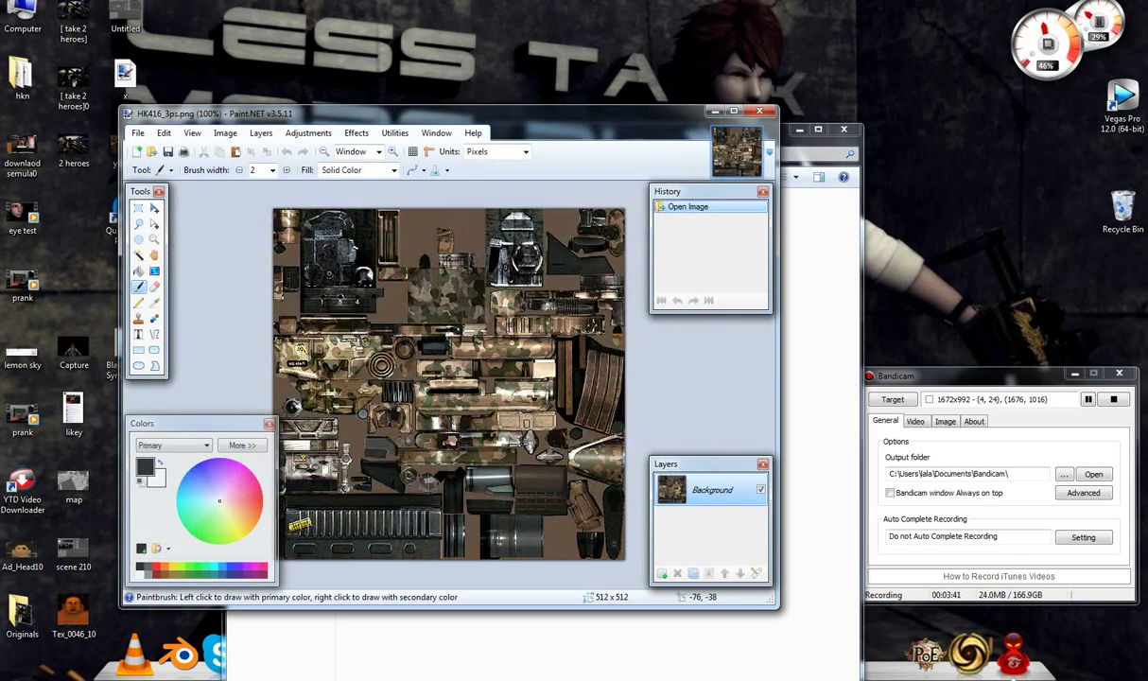
{"action": "left_click", "coordinate": [715, 110]}
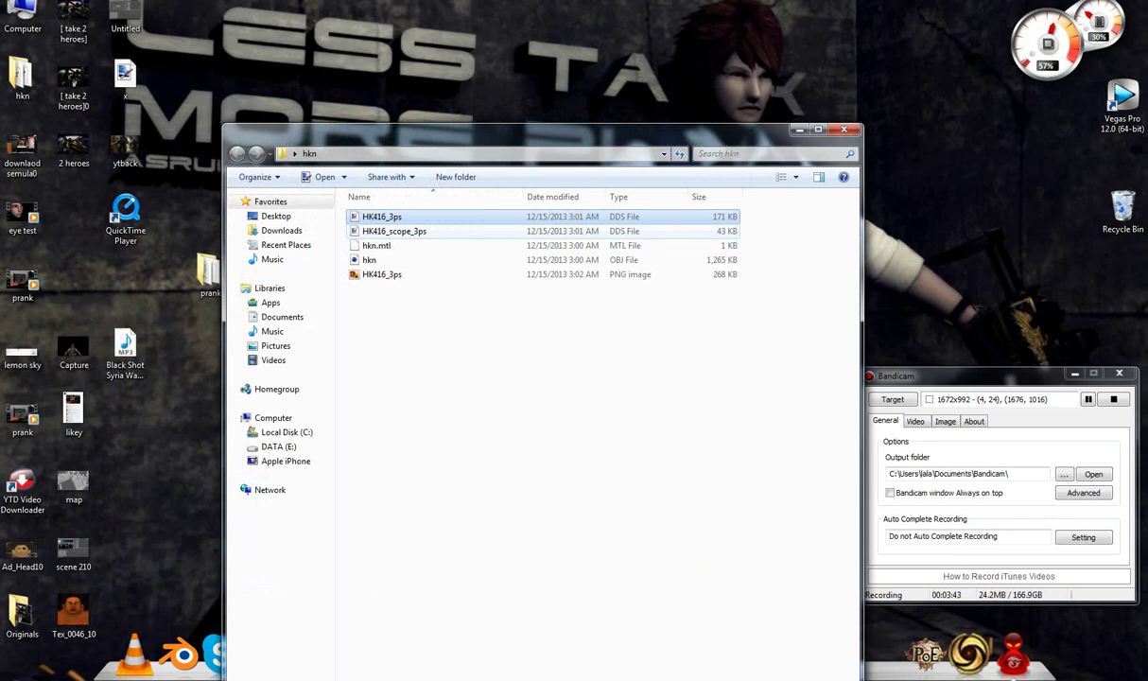
Step: Save HK416_scope_3ps.dds as a PNG in the hkn folder with Paint.NET, then close Paint.NET
{"action": "left_click", "coordinate": [395, 231]}
{"action": "key", "text": "Return"}
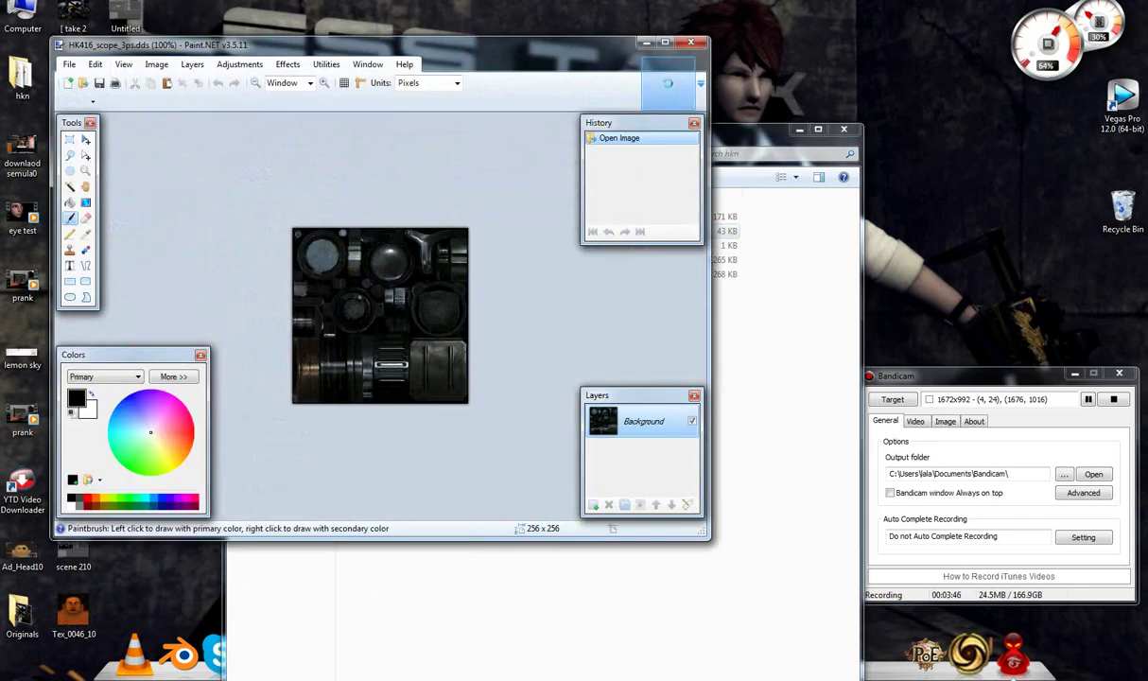
{"action": "left_click", "coordinate": [69, 63]}
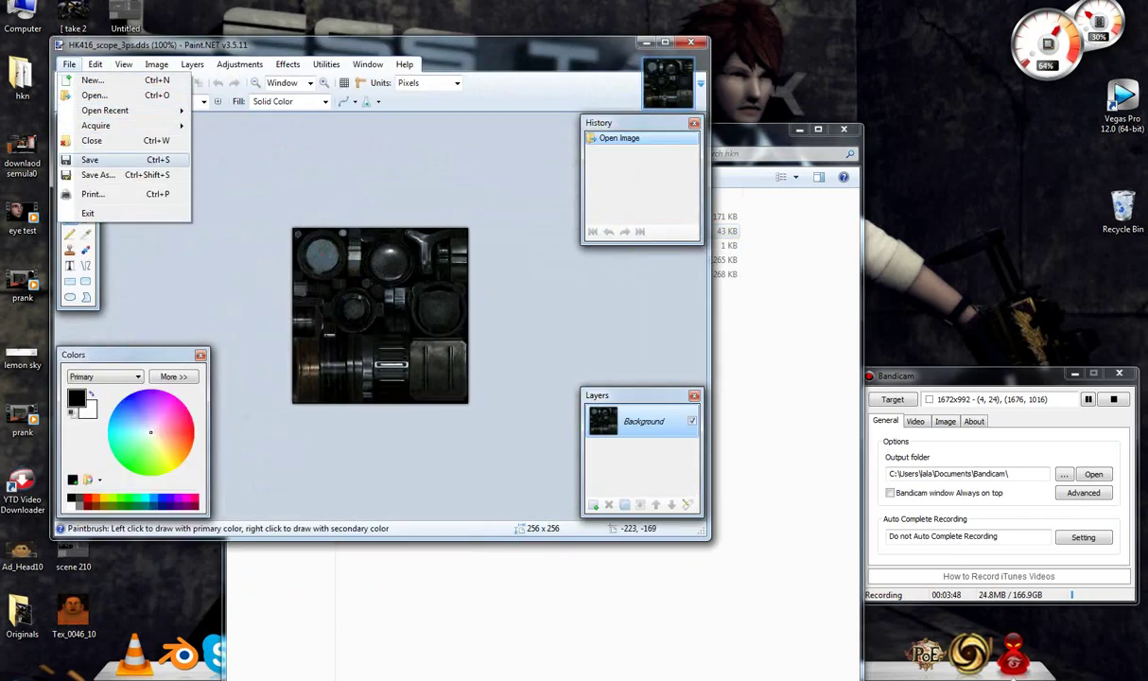
{"action": "left_click", "coordinate": [89, 166]}
{"action": "left_click", "coordinate": [378, 362]}
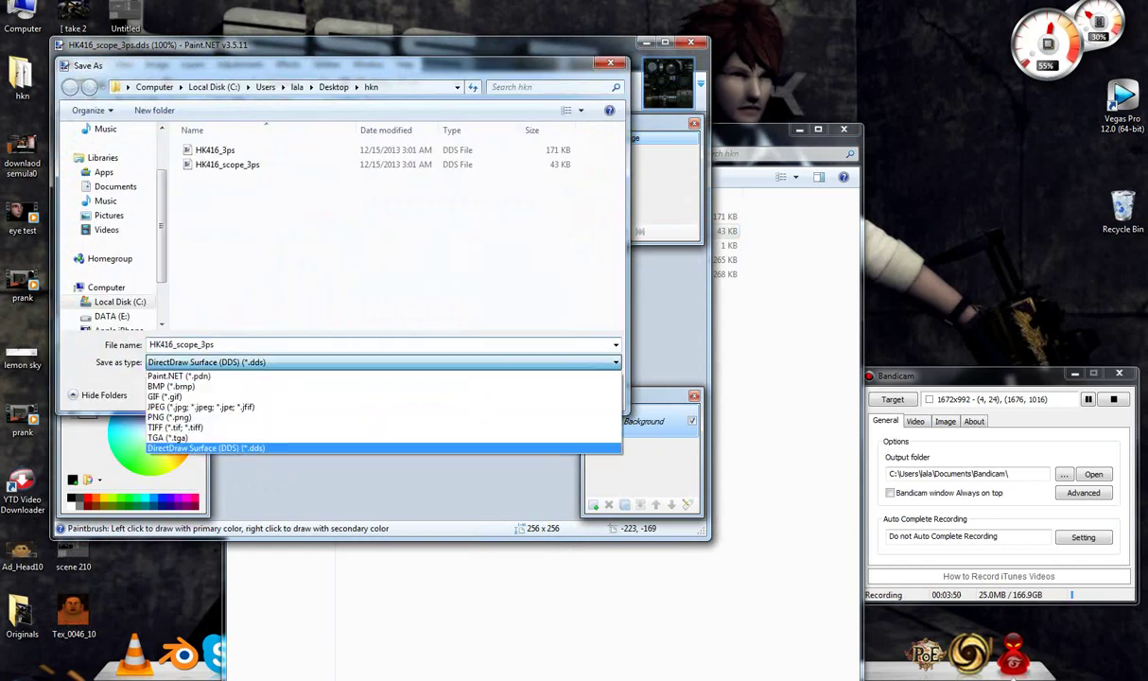
{"action": "left_click", "coordinate": [189, 413]}
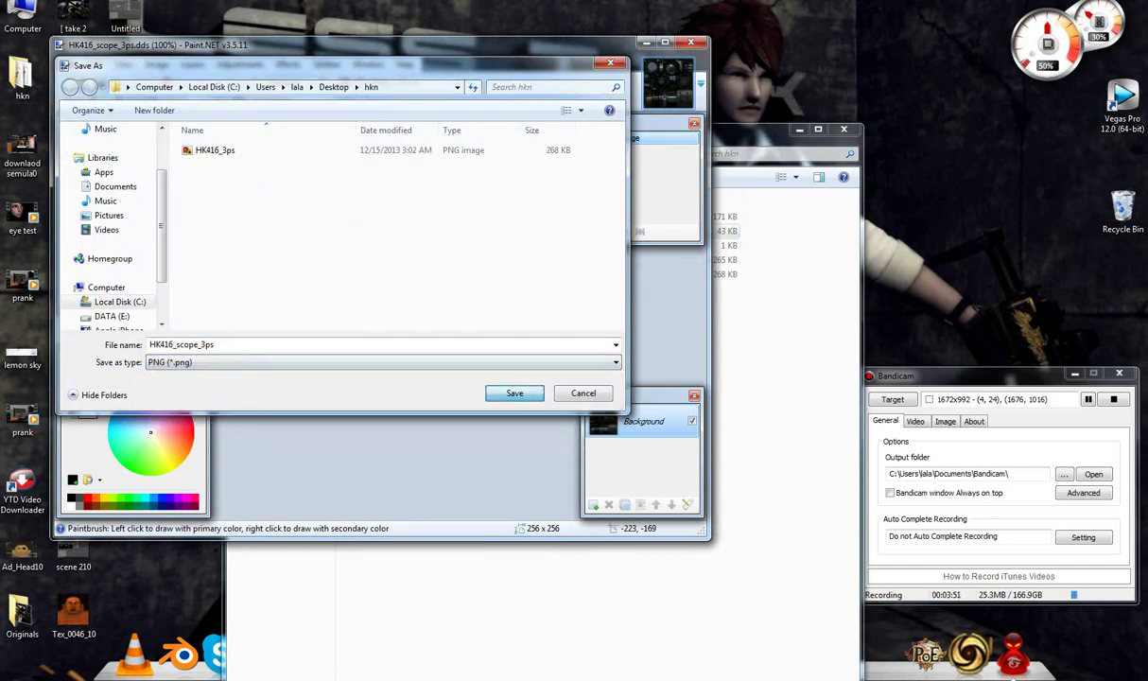
{"action": "left_click", "coordinate": [515, 392]}
{"action": "left_click", "coordinate": [504, 407]}
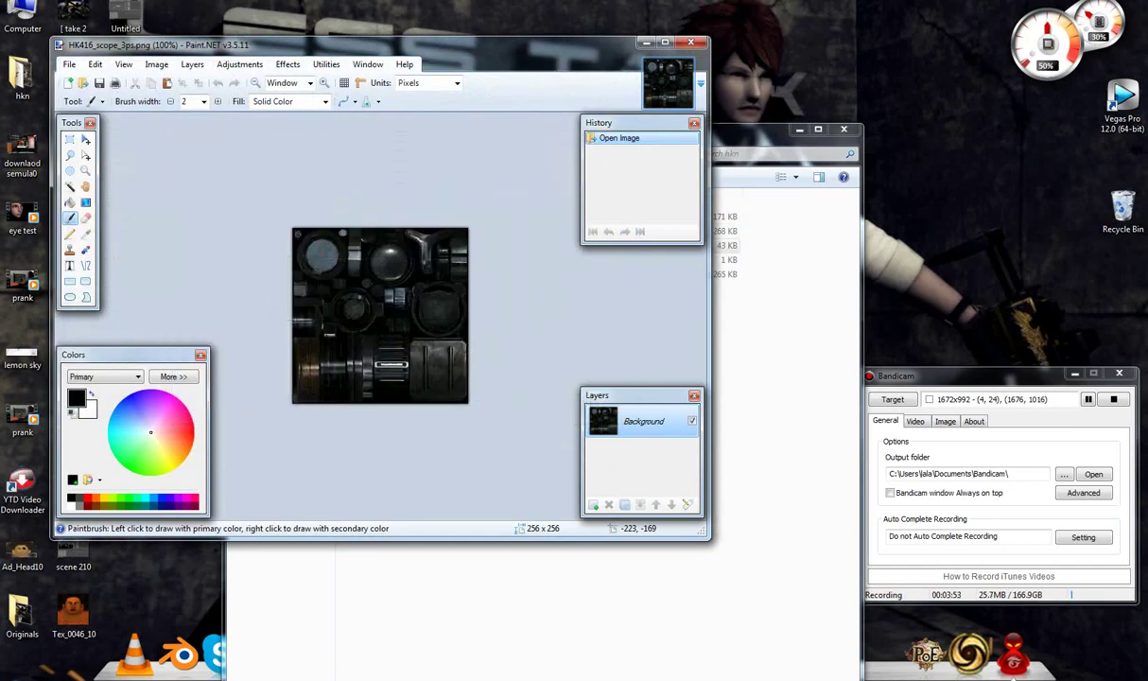
{"action": "key", "text": "alt+F4"}
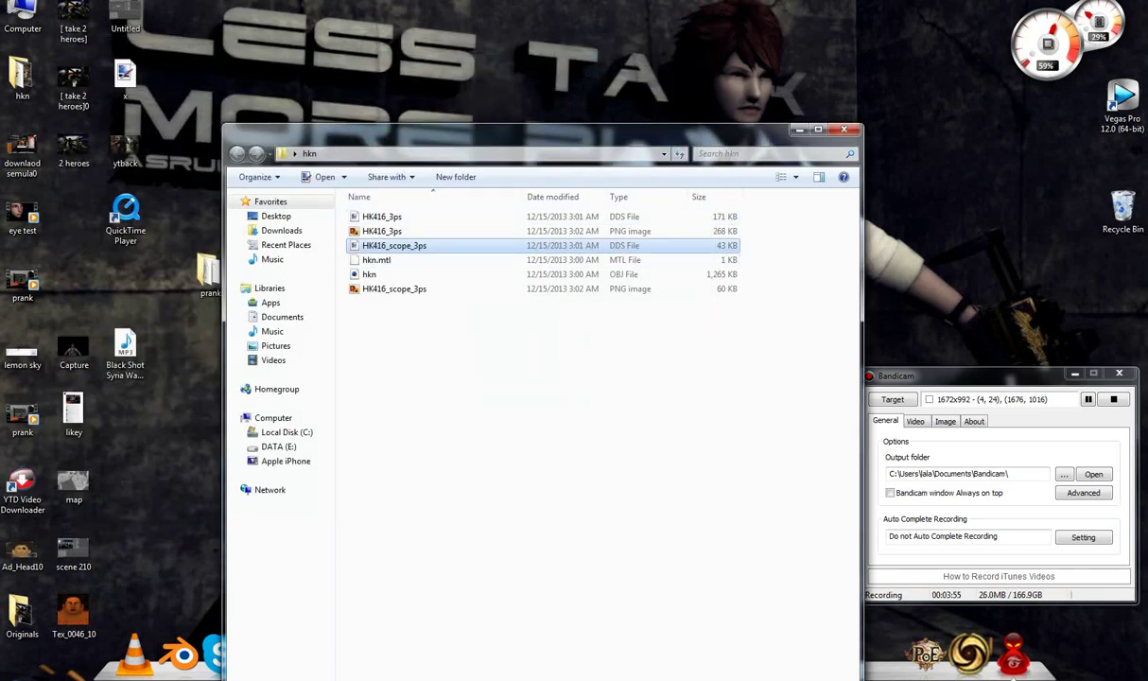
Step: Delete HK416_3ps.dds and HK416_scope_3ps.dds from the hkn folder
{"action": "left_click", "coordinate": [381, 216]}
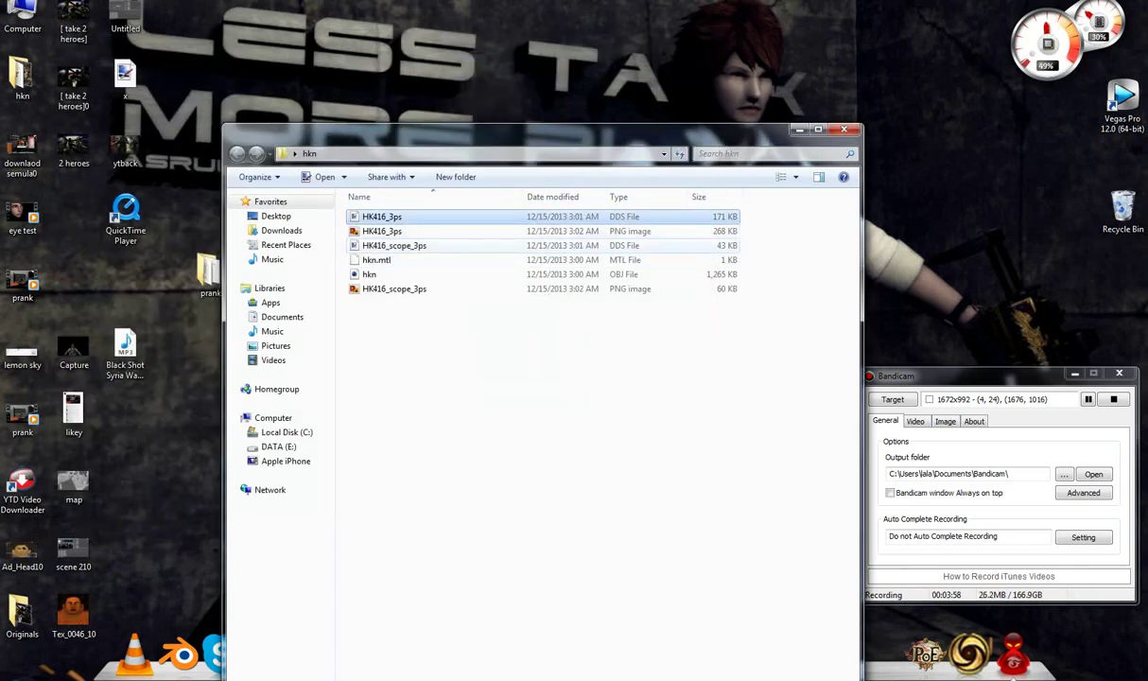
{"action": "left_click", "coordinate": [394, 245], "text": "ctrl"}
{"action": "key", "text": "Delete"}
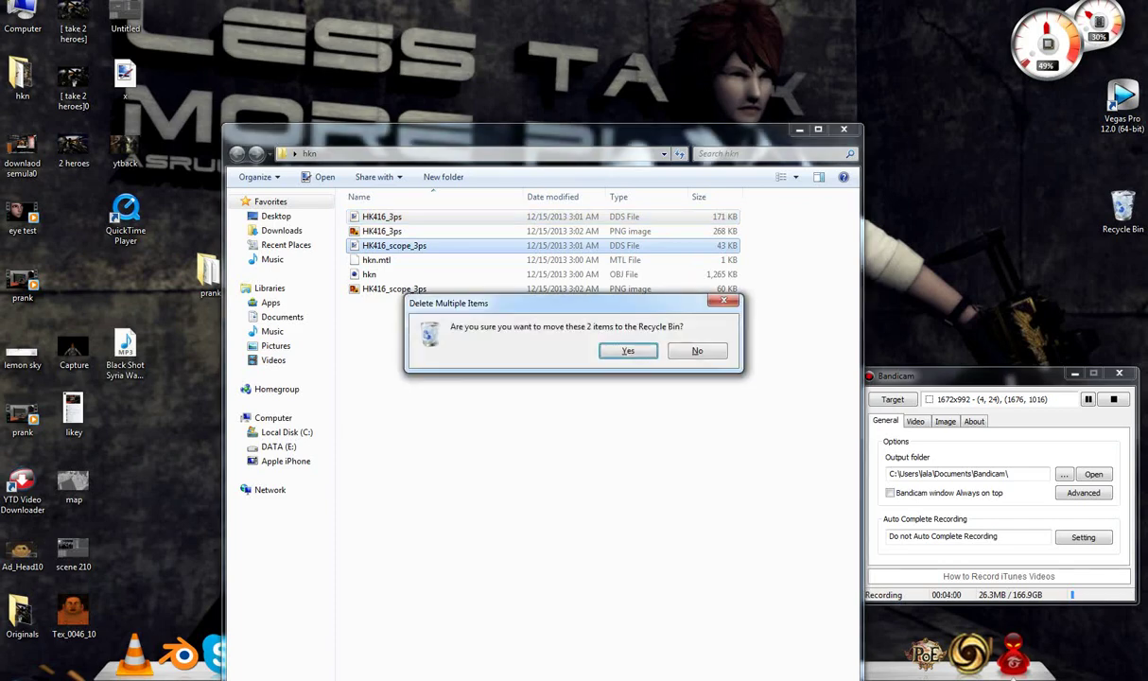
{"action": "key", "text": "Return"}
Step: Open HK416_3ps.png in Photo Viewer for a preview
{"action": "key", "text": "Down"}
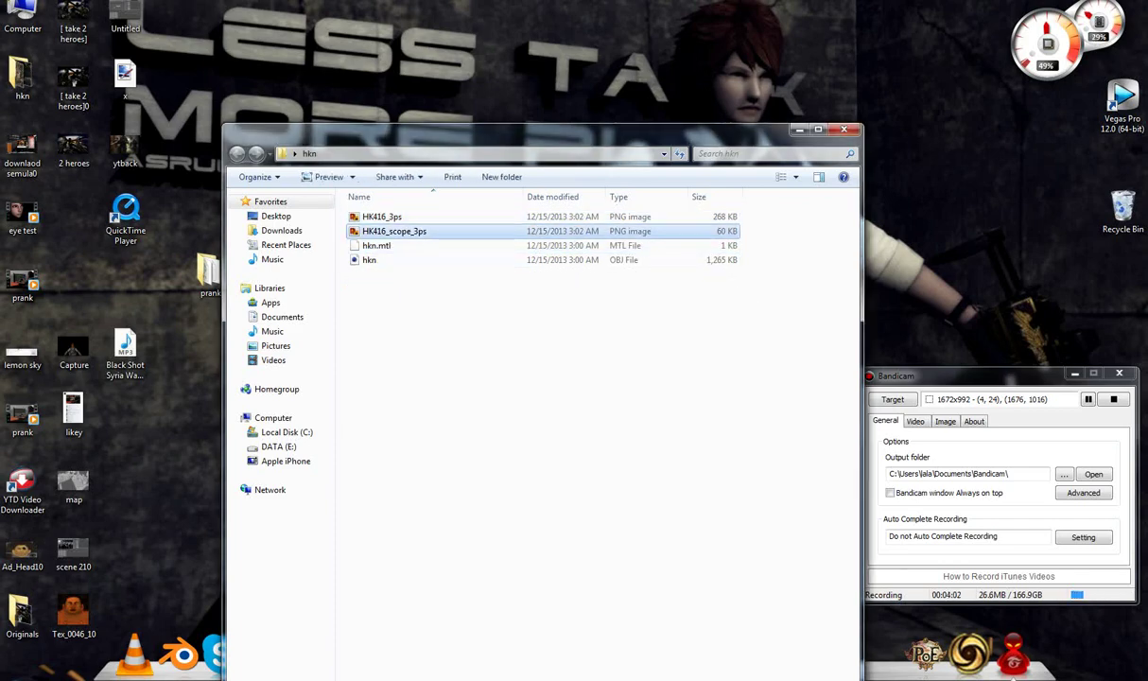
{"action": "key", "text": "Up"}
{"action": "key", "text": "Return"}
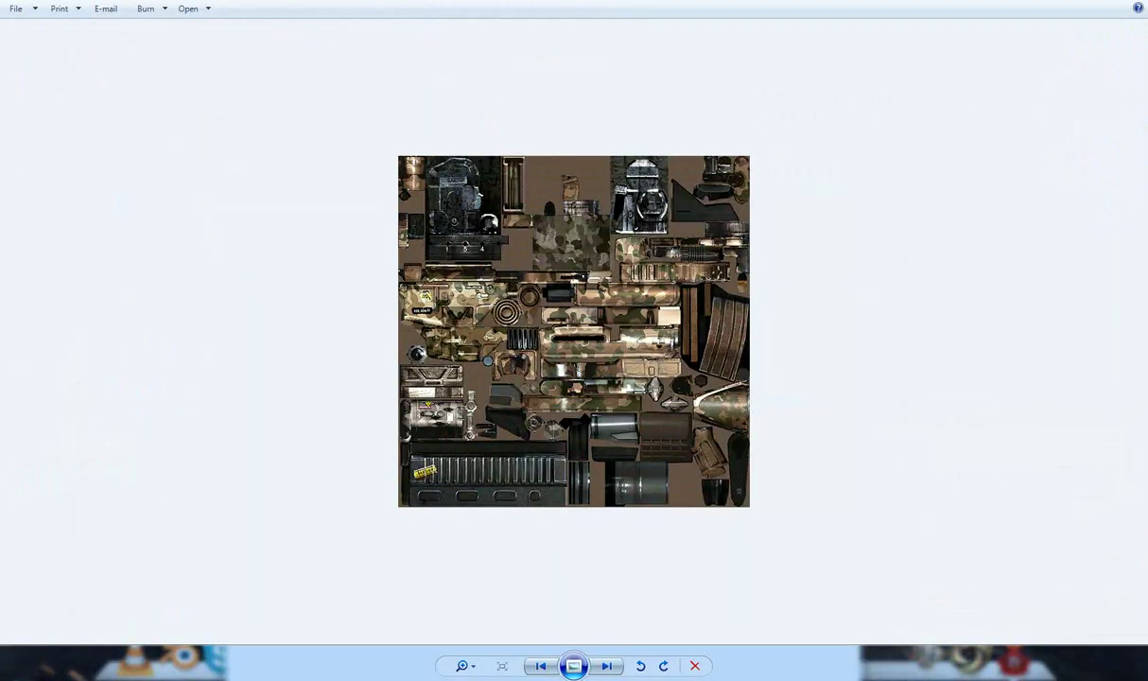
Step: View the scope PNG, close Photo Viewer, and select the hkn OBJ file
{"action": "key", "text": "Right"}
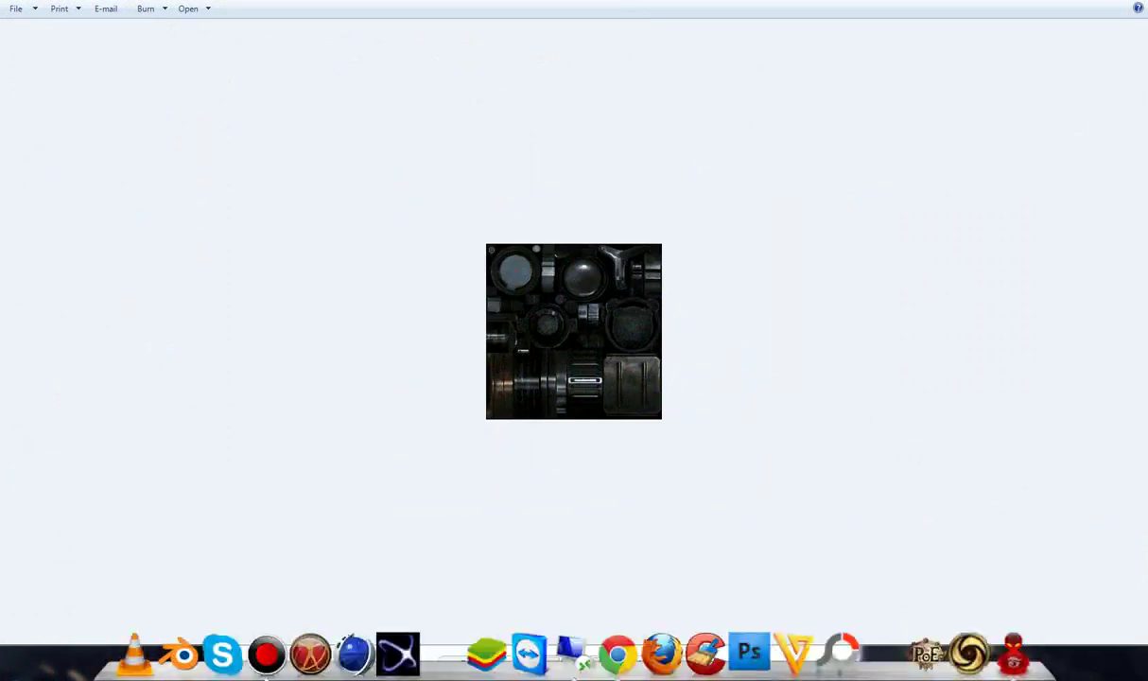
{"action": "right_click", "coordinate": [200, 673]}
{"action": "left_click", "coordinate": [184, 661]}
{"action": "left_click", "coordinate": [369, 259]}
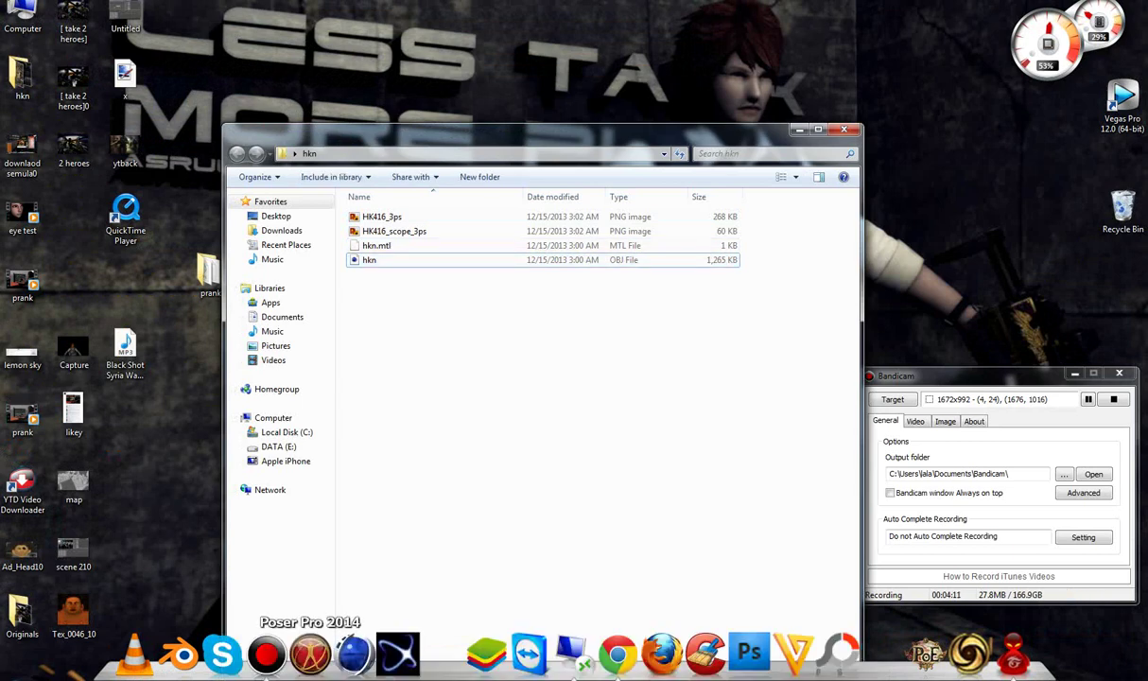
Step: Launch Cinema 4D and drag the hkn OBJ from the hkn folder into its viewport
{"action": "left_click", "coordinate": [353, 652]}
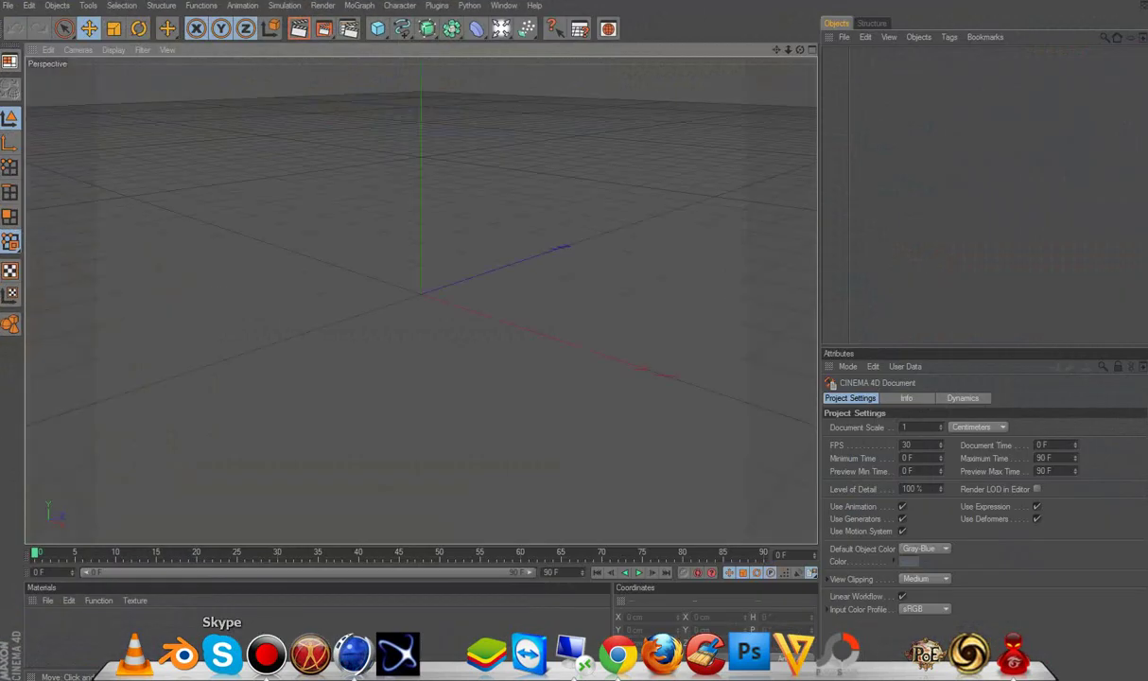
{"action": "key", "text": "alt+Tab"}
{"action": "left_click_drag", "start_coordinate": [530, 137], "coordinate": [918, 149]}
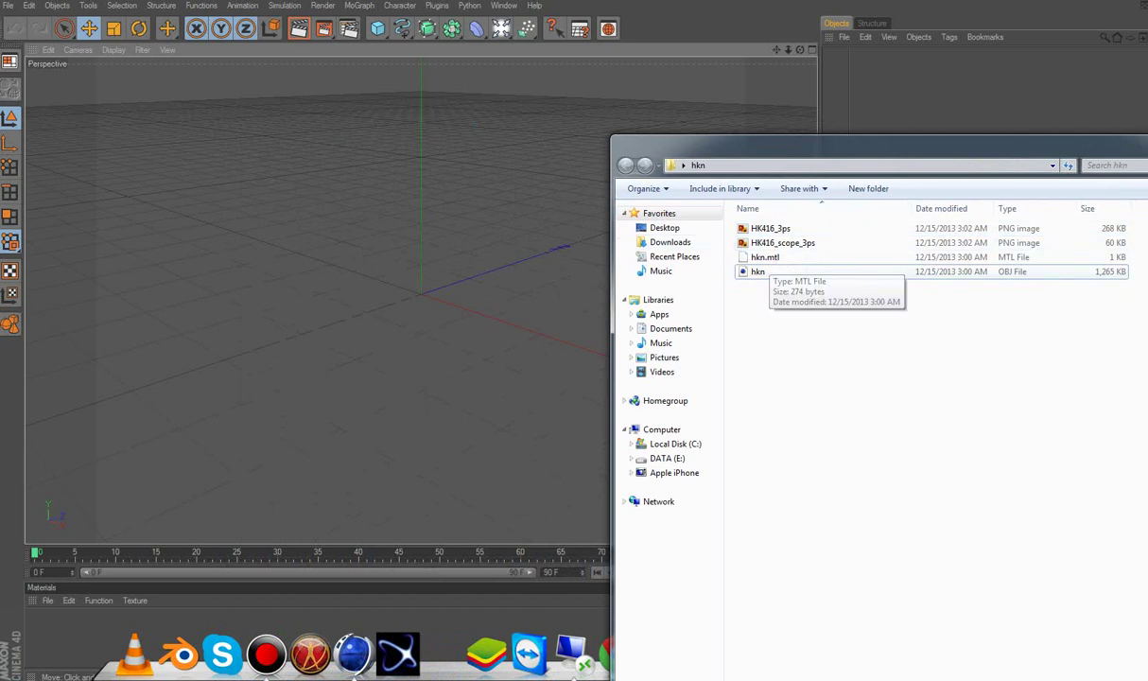
{"action": "key", "text": "ctrl+a"}
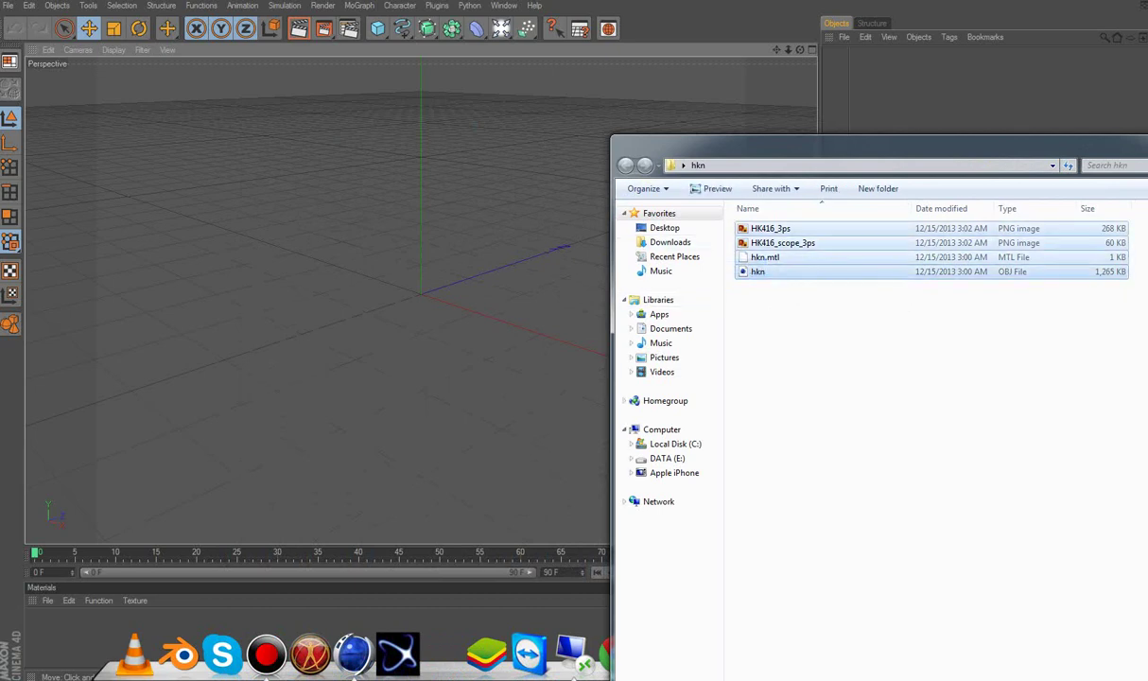
{"action": "left_click", "coordinate": [757, 272]}
{"action": "left_click_drag", "start_coordinate": [757, 271], "coordinate": [567, 284]}
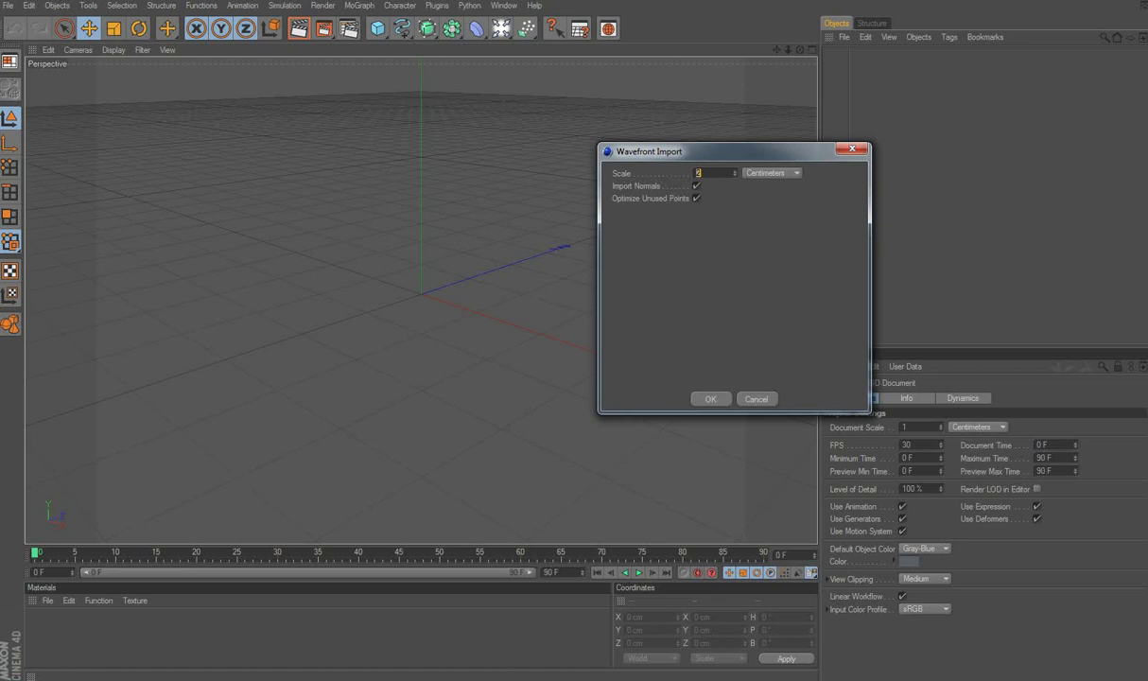
Step: Accept the Wavefront import with Centimeters scale, Import Normals and Optimize Unused Points
{"action": "key", "text": "Return"}
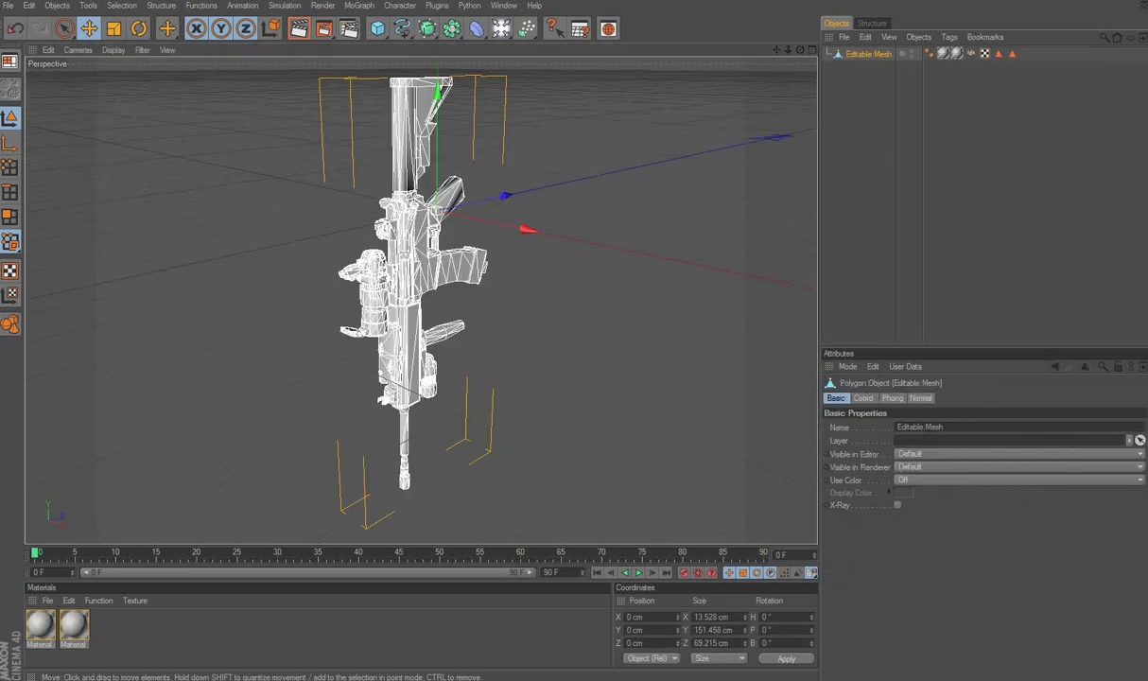
{"action": "scroll", "coordinate": [416, 283], "scroll_direction": "down", "scroll_amount": 5}
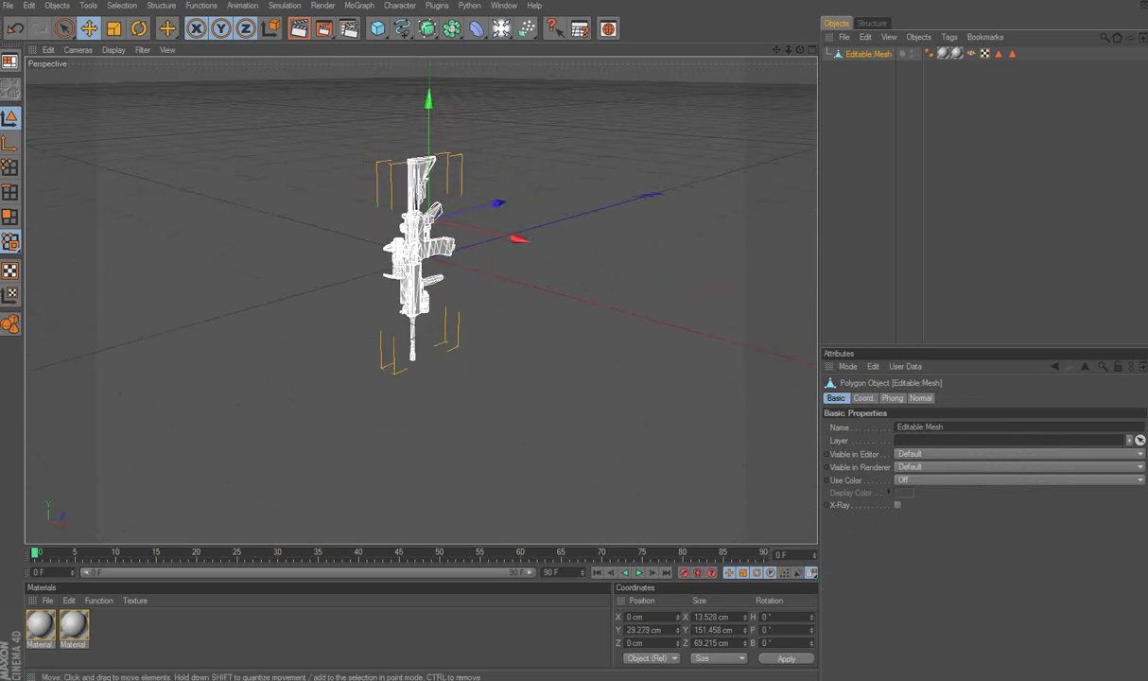
{"action": "scroll", "coordinate": [416, 284], "scroll_direction": "down", "scroll_amount": 2}
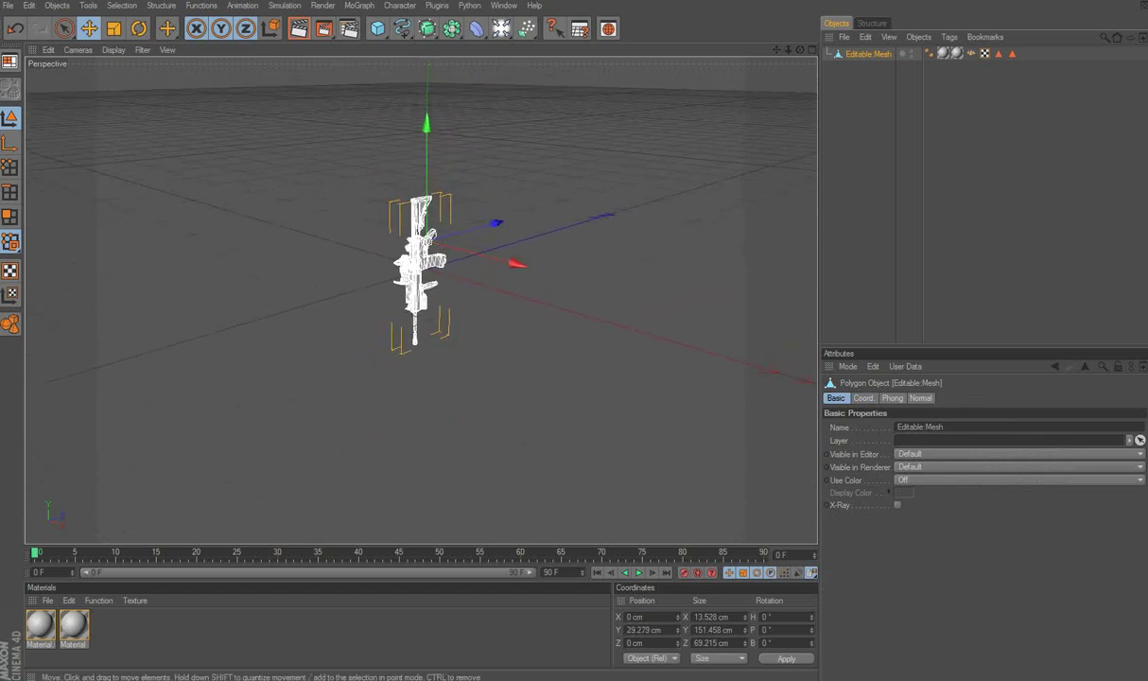
Step: Rotate the rifle to about -90° pitch so it lies horizontally, then reselect the mesh
{"action": "key", "text": "r"}
{"action": "mouse_move", "coordinate": [443, 261]}
{"action": "left_mouse_down"}
{"action": "mouse_move", "coordinate": [378, 206]}
{"action": "mouse_move", "coordinate": [340, 241]}
{"action": "left_mouse_up"}
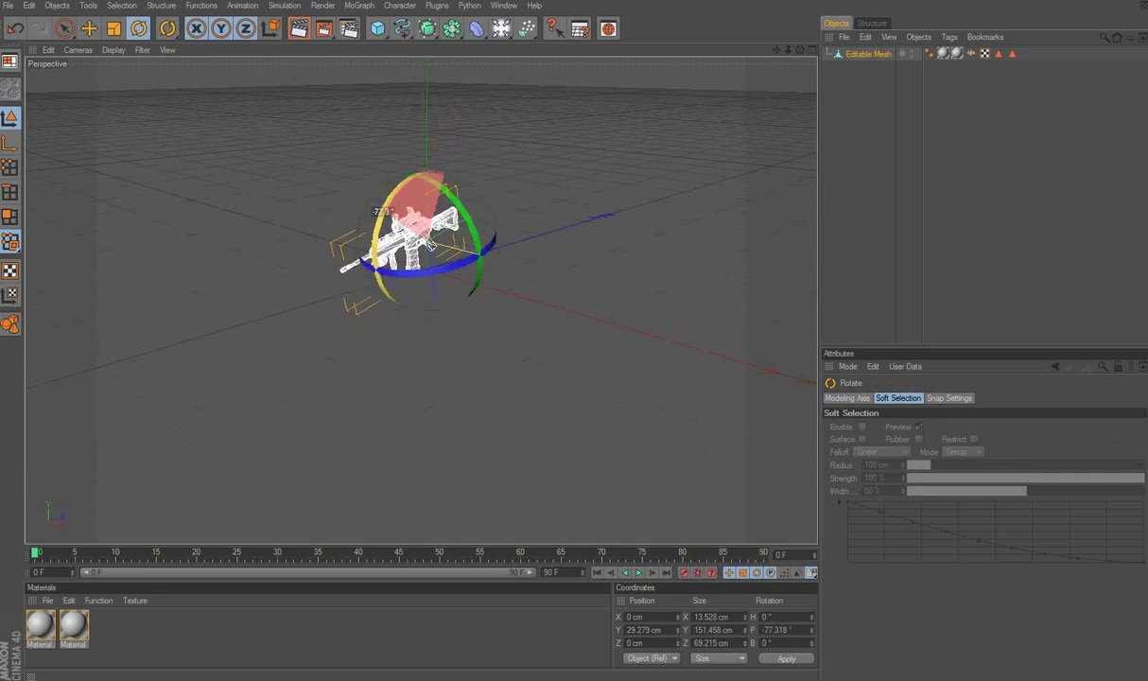
{"action": "key", "text": "ctrl+shift+a"}
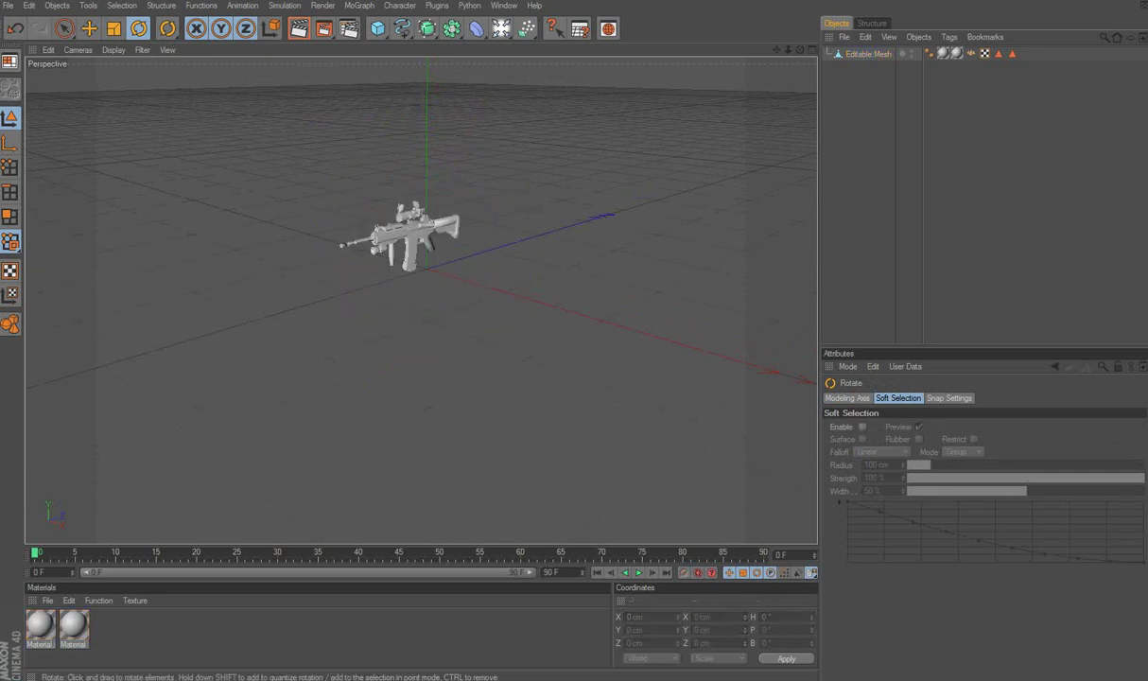
{"action": "scroll", "coordinate": [416, 236], "scroll_direction": "up", "scroll_amount": 3}
{"action": "mouse_move", "coordinate": [416, 237]}
{"action": "left_mouse_down", "text": "alt"}
{"action": "mouse_move", "coordinate": [548, 312]}
{"action": "mouse_move", "coordinate": [567, 302]}
{"action": "left_mouse_up", "text": "alt"}
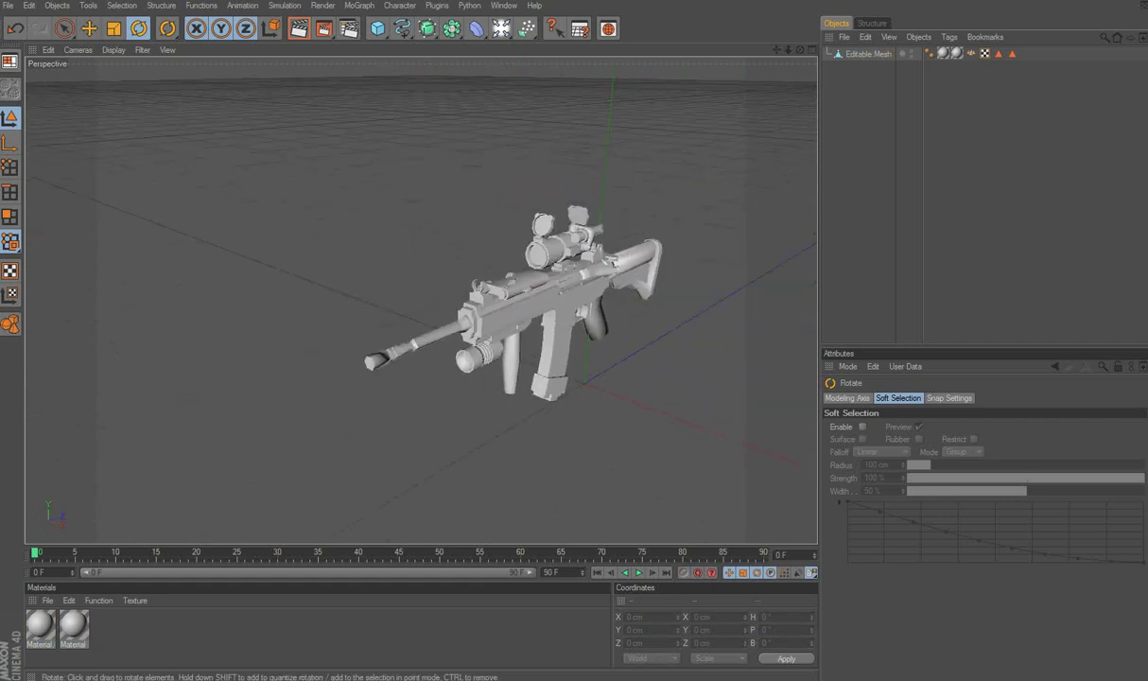
{"action": "mouse_move", "coordinate": [567, 303]}
{"action": "left_mouse_down", "text": "alt"}
{"action": "mouse_move", "coordinate": [372, 127]}
{"action": "mouse_move", "coordinate": [454, 189]}
{"action": "mouse_move", "coordinate": [491, 198]}
{"action": "left_mouse_up", "text": "alt"}
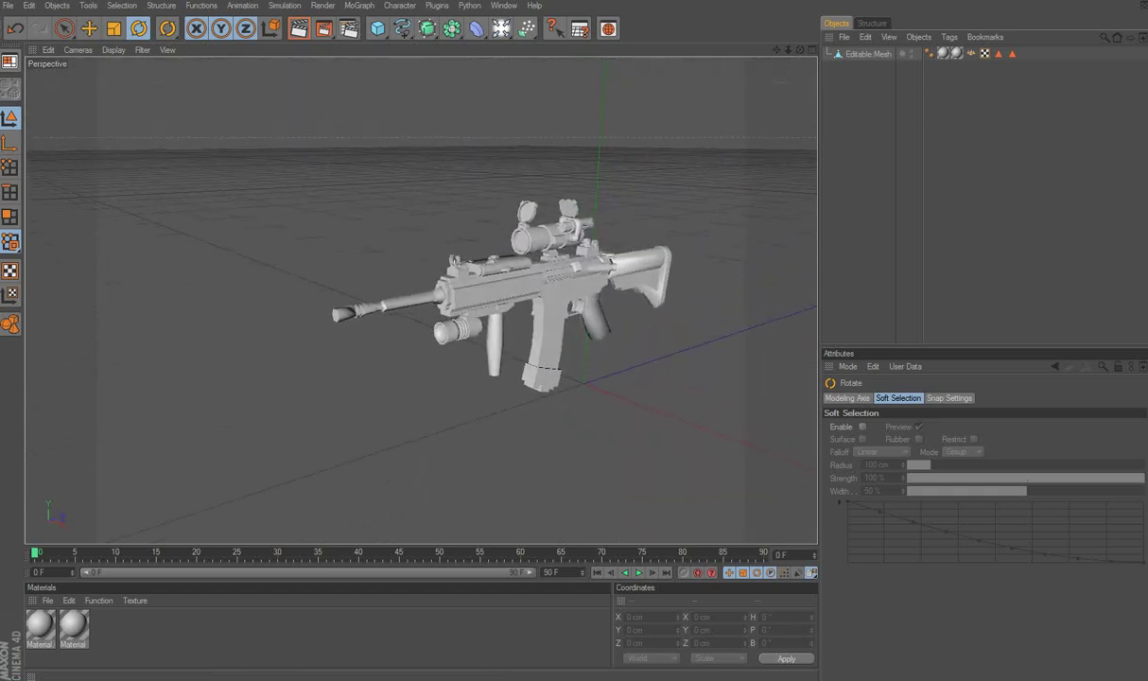
{"action": "left_click", "coordinate": [868, 54]}
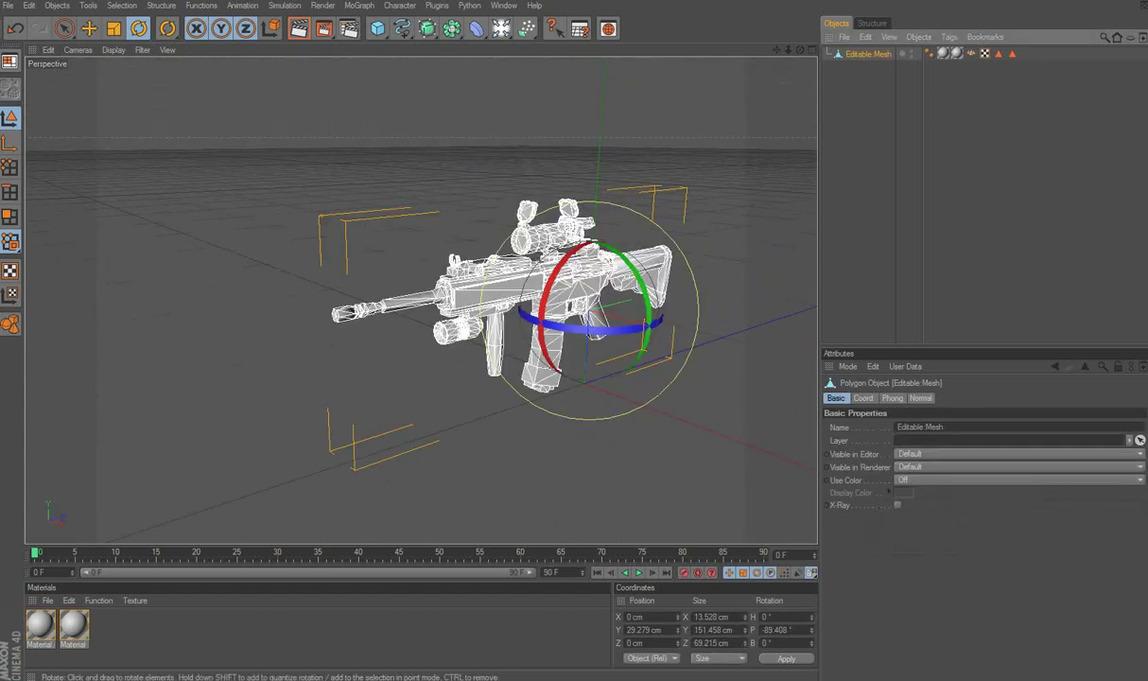
Step: Open the first material in the Material Editor and turn its Specular off
{"action": "key", "text": "ctrl+shift+a"}
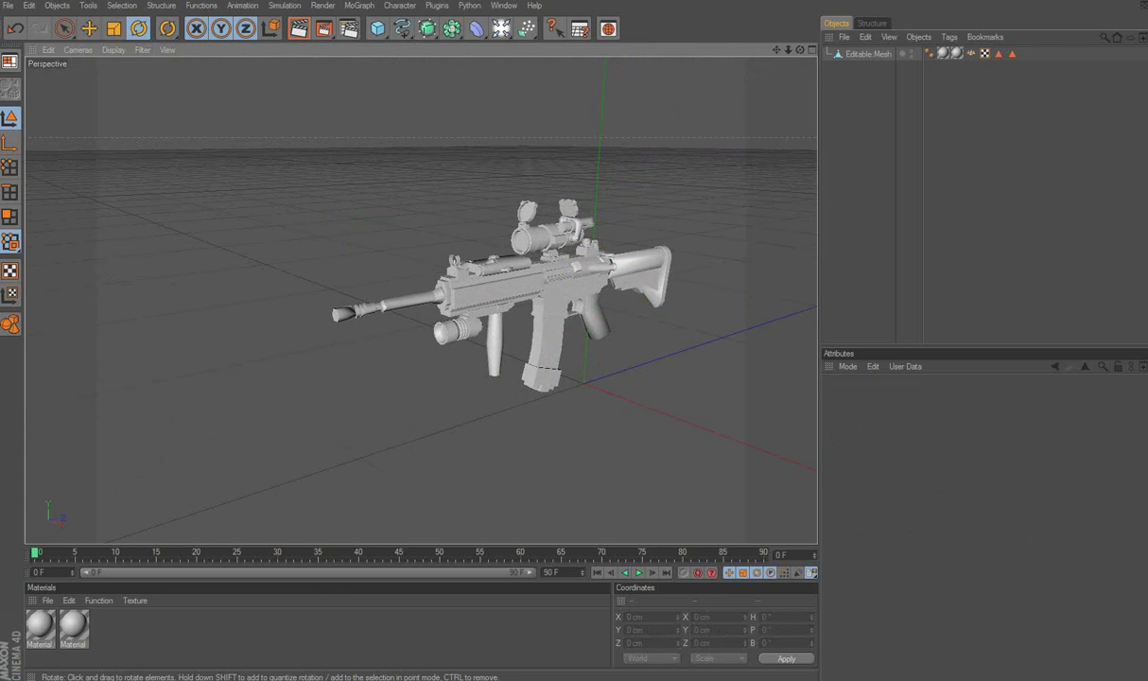
{"action": "left_click", "coordinate": [74, 626]}
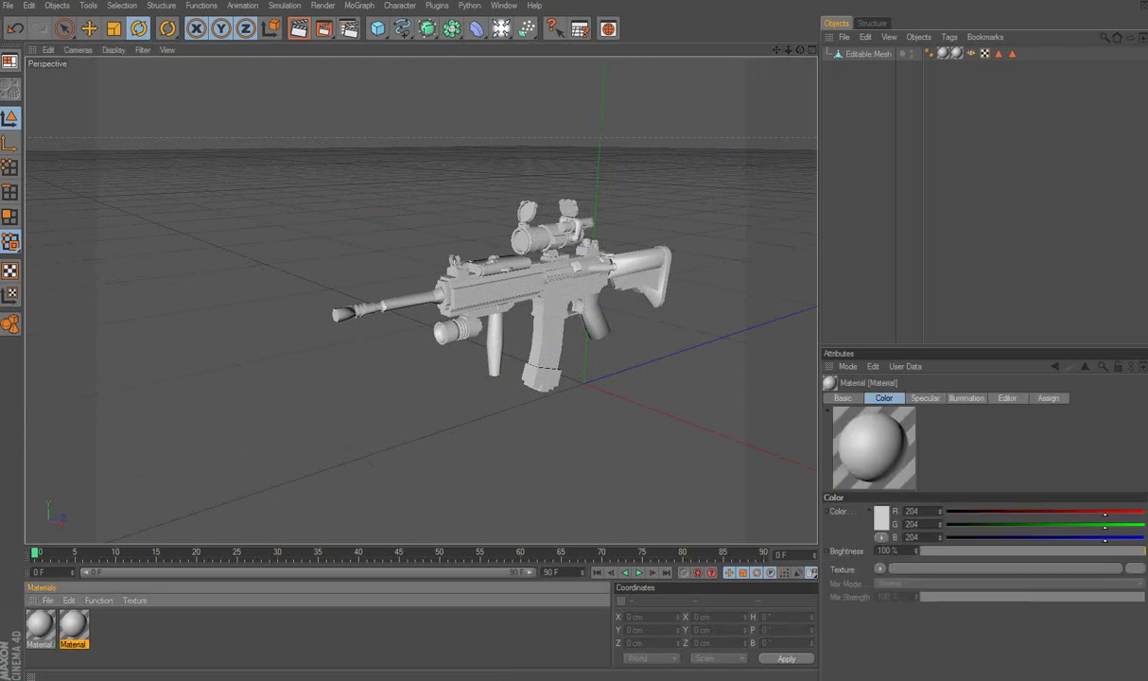
{"action": "left_click", "coordinate": [39, 626]}
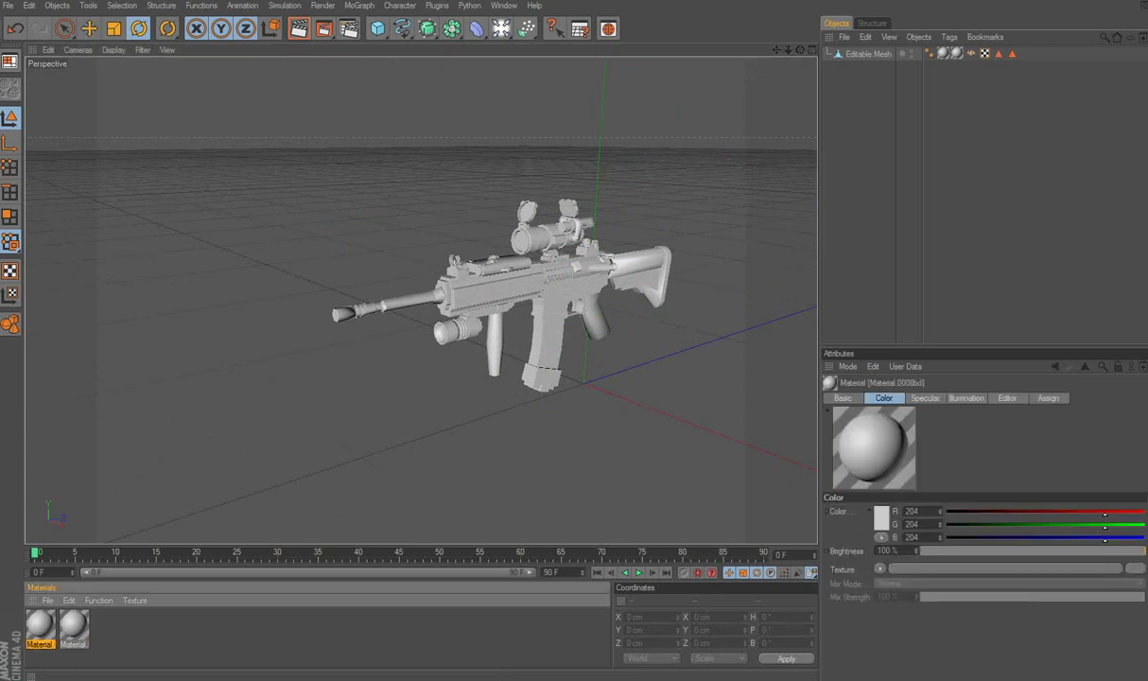
{"action": "left_click", "coordinate": [74, 627]}
{"action": "double_click", "coordinate": [40, 626]}
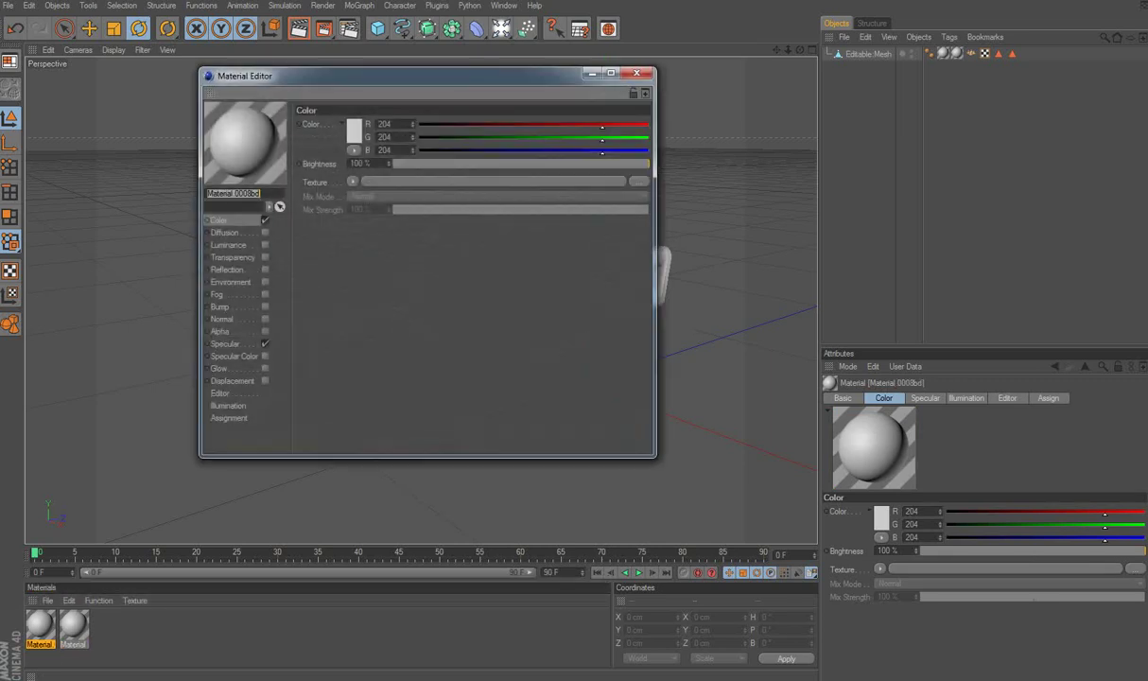
{"action": "left_click", "coordinate": [265, 343]}
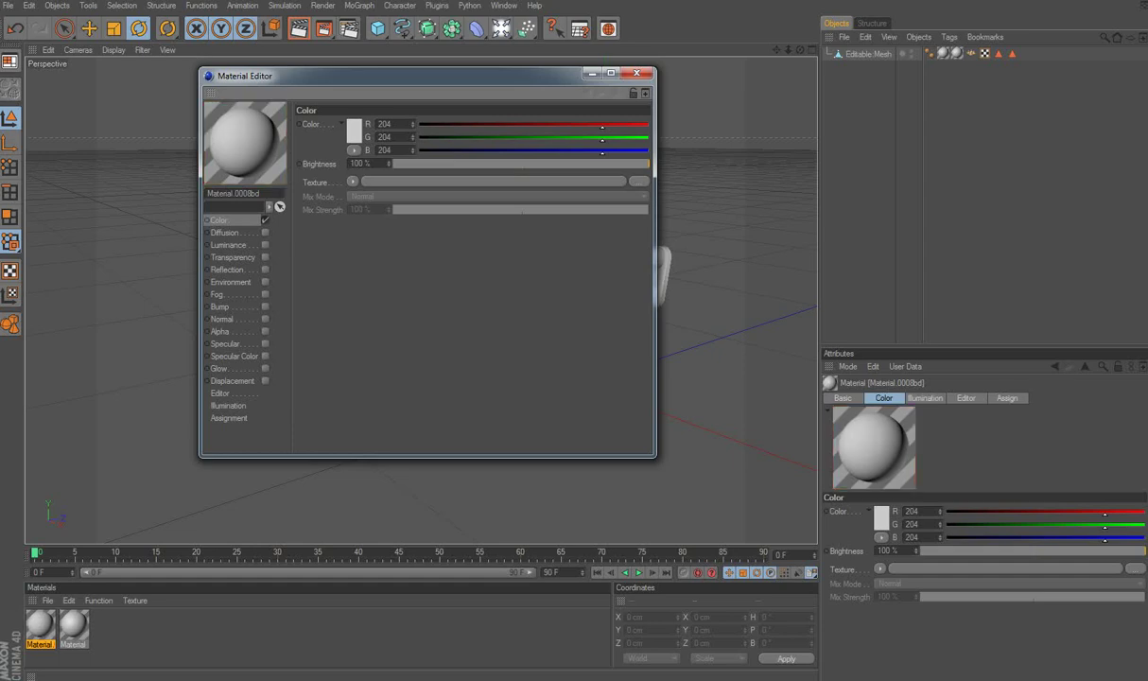
Step: Load HK416_3ps.png from Desktop > hkn as the first material's Color texture
{"action": "left_click", "coordinate": [638, 180]}
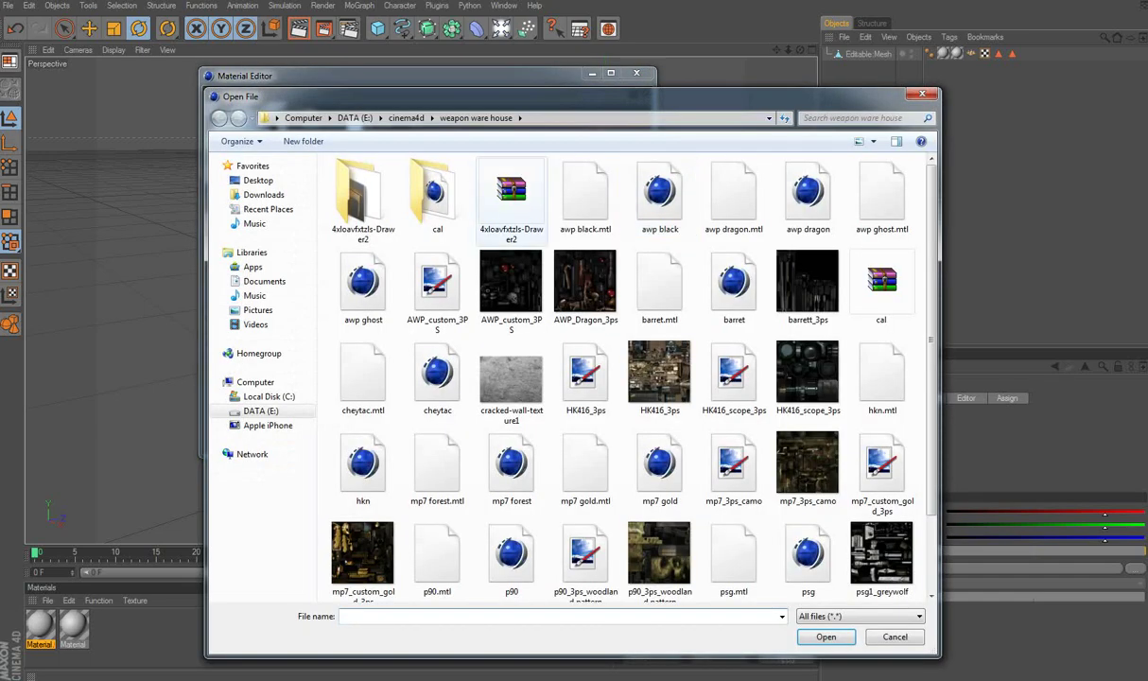
{"action": "left_click", "coordinate": [258, 179]}
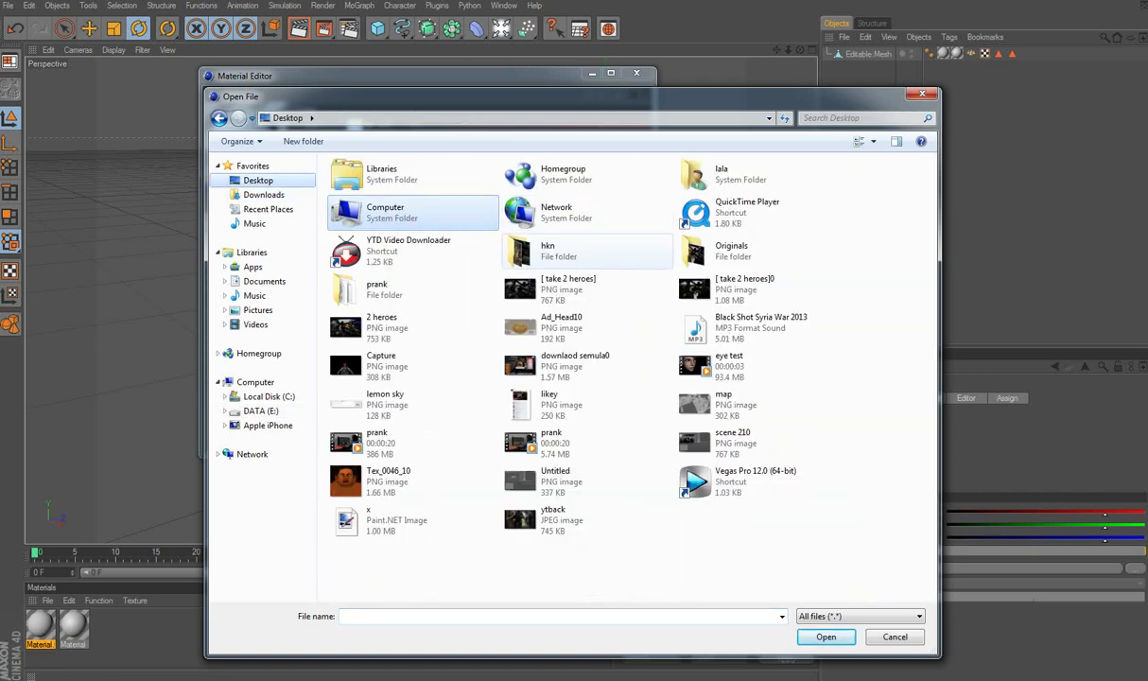
{"action": "double_click", "coordinate": [546, 250]}
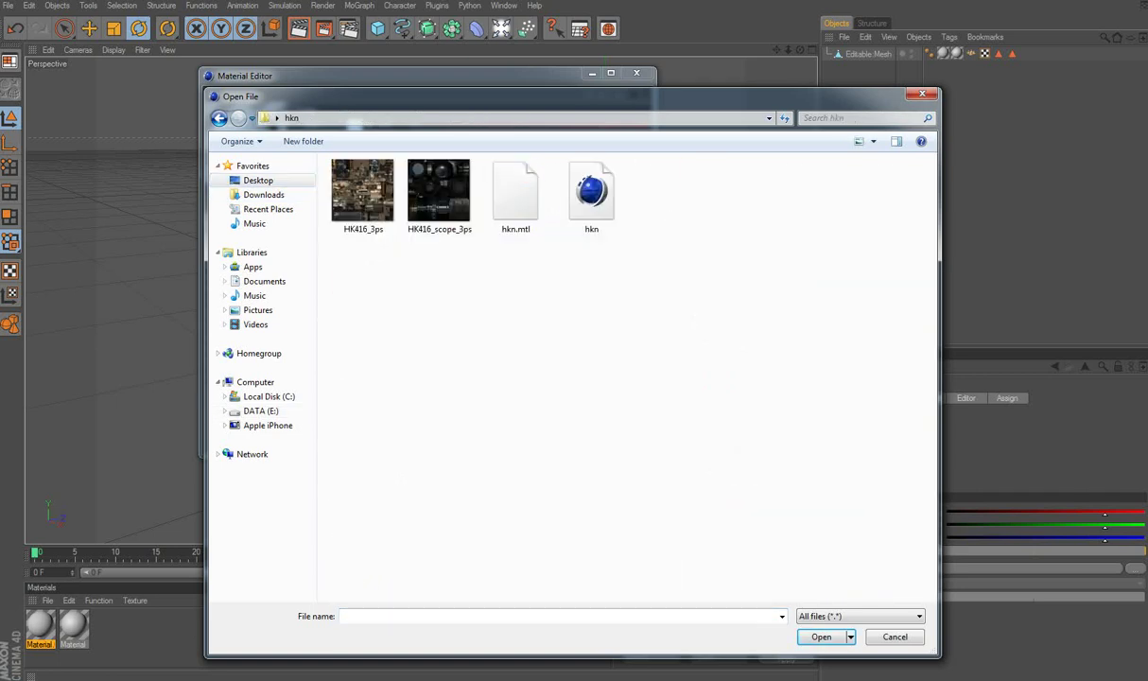
{"action": "mouse_move", "coordinate": [473, 96]}
{"action": "left_mouse_down"}
{"action": "mouse_move", "coordinate": [830, 133]}
{"action": "mouse_move", "coordinate": [689, 115]}
{"action": "left_mouse_up"}
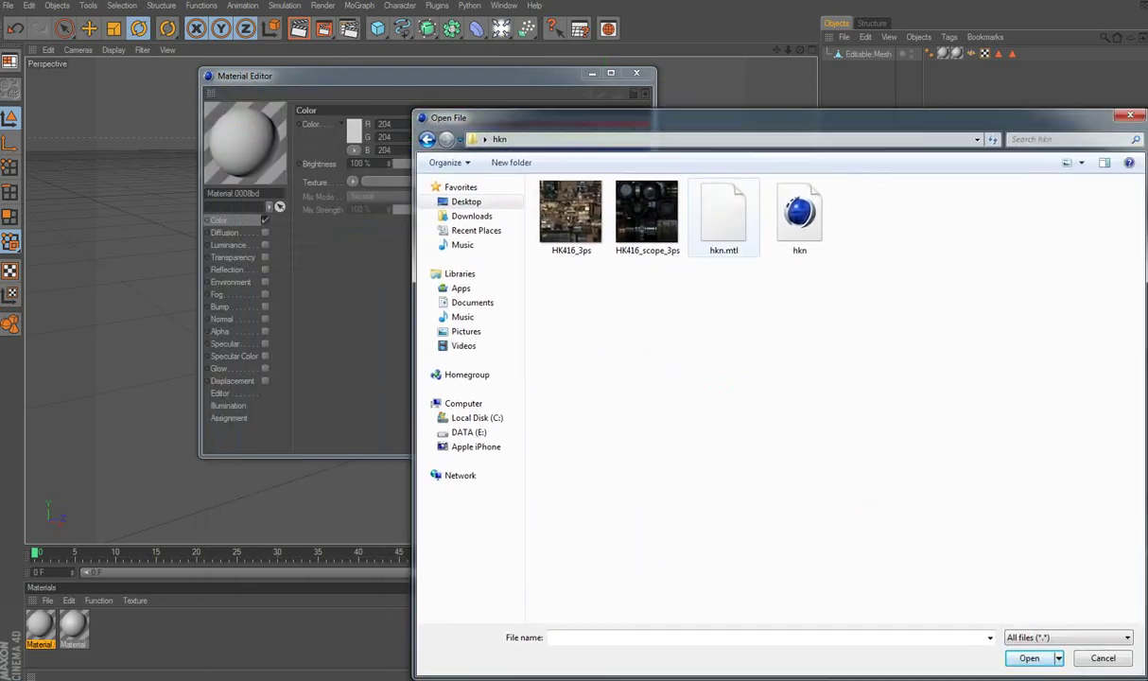
{"action": "double_click", "coordinate": [542, 208]}
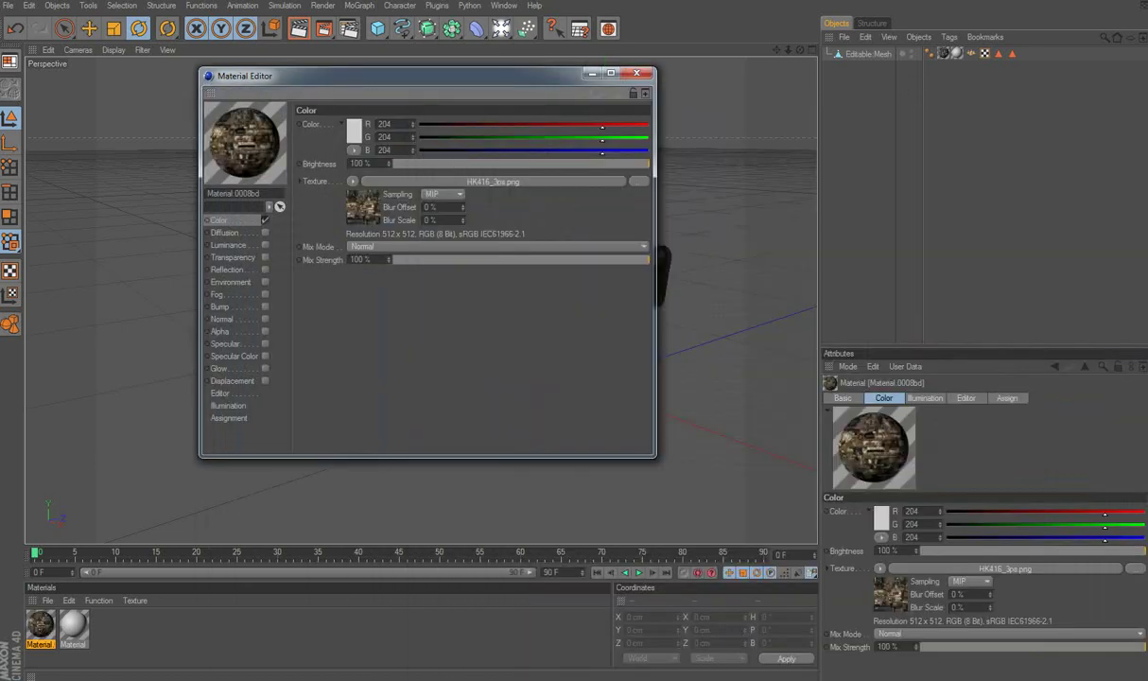
{"action": "mouse_move", "coordinate": [283, 76]}
{"action": "left_mouse_down"}
{"action": "mouse_move", "coordinate": [149, 227]}
{"action": "mouse_move", "coordinate": [142, 219]}
{"action": "mouse_move", "coordinate": [337, 27]}
{"action": "mouse_move", "coordinate": [323, 113]}
{"action": "left_mouse_up"}
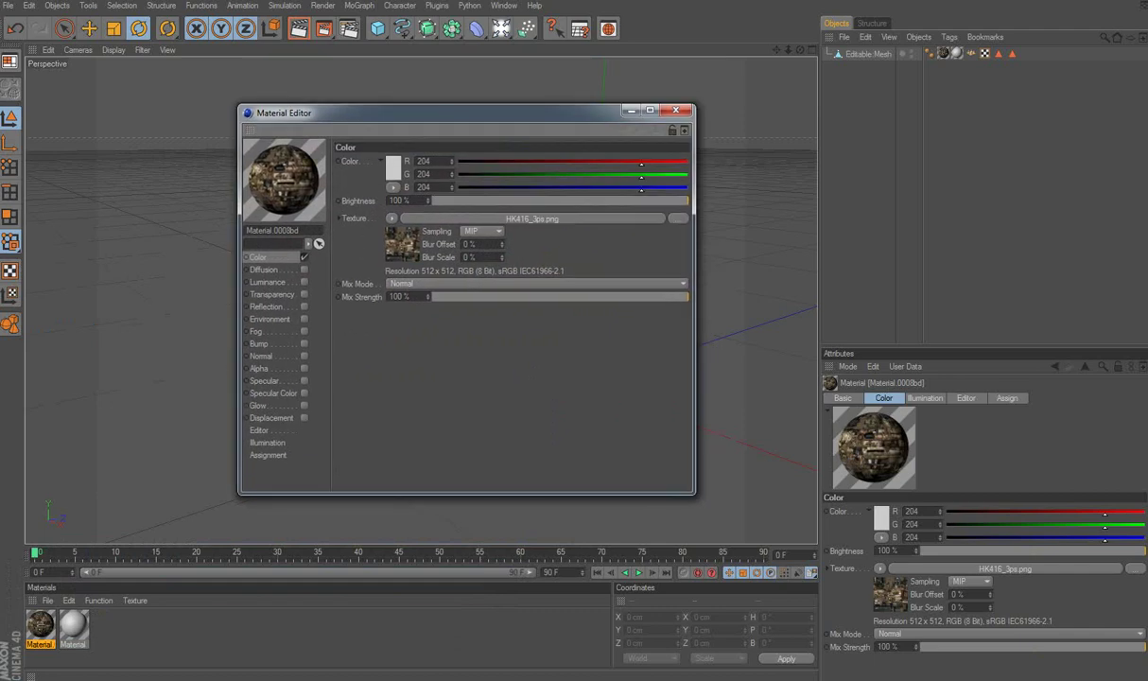
{"action": "left_click", "coordinate": [675, 110]}
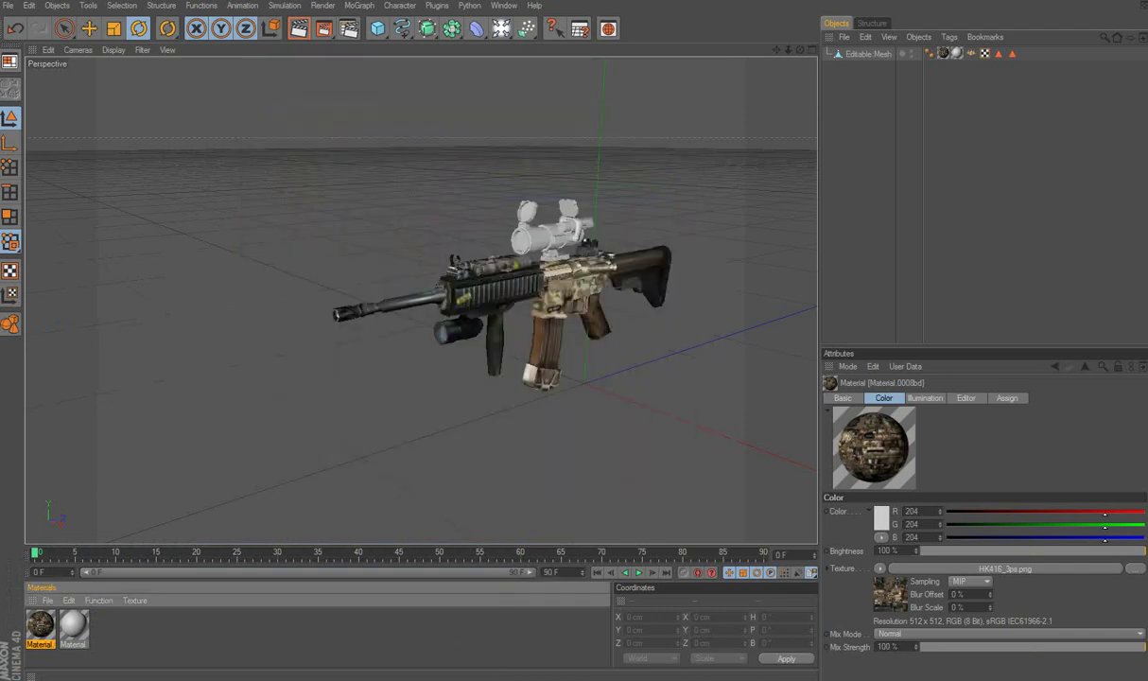
{"action": "double_click", "coordinate": [73, 626]}
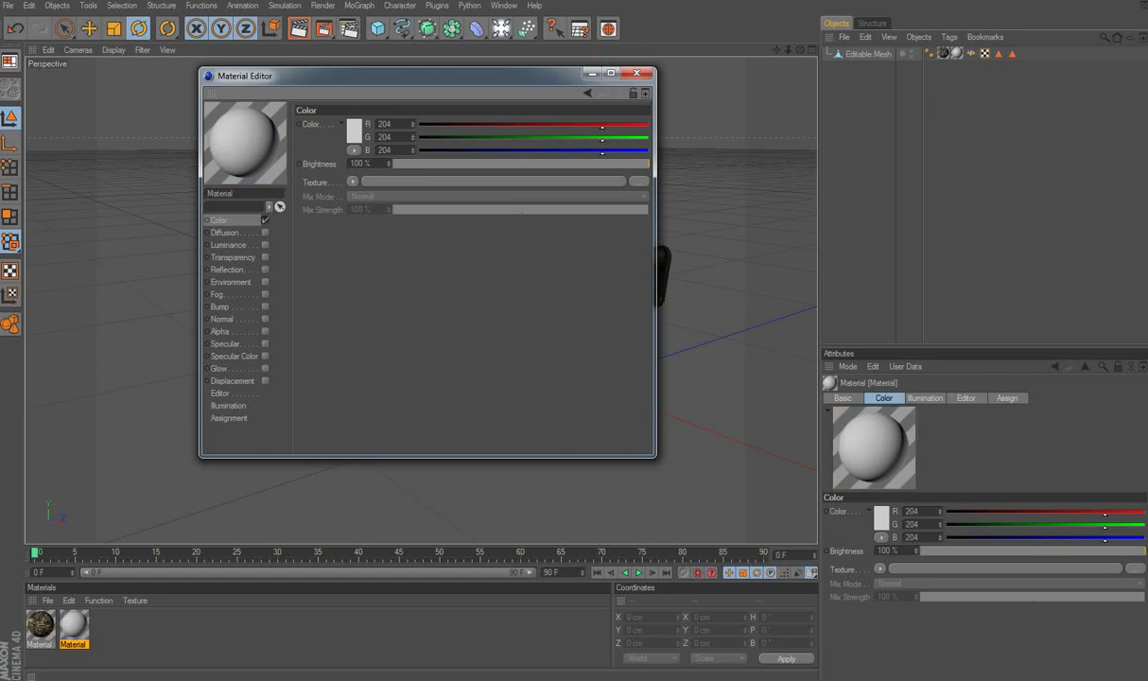
Step: Load HK416_scope_3ps.png as the second material's Color texture
{"action": "left_click", "coordinate": [492, 180]}
{"action": "double_click", "coordinate": [646, 213]}
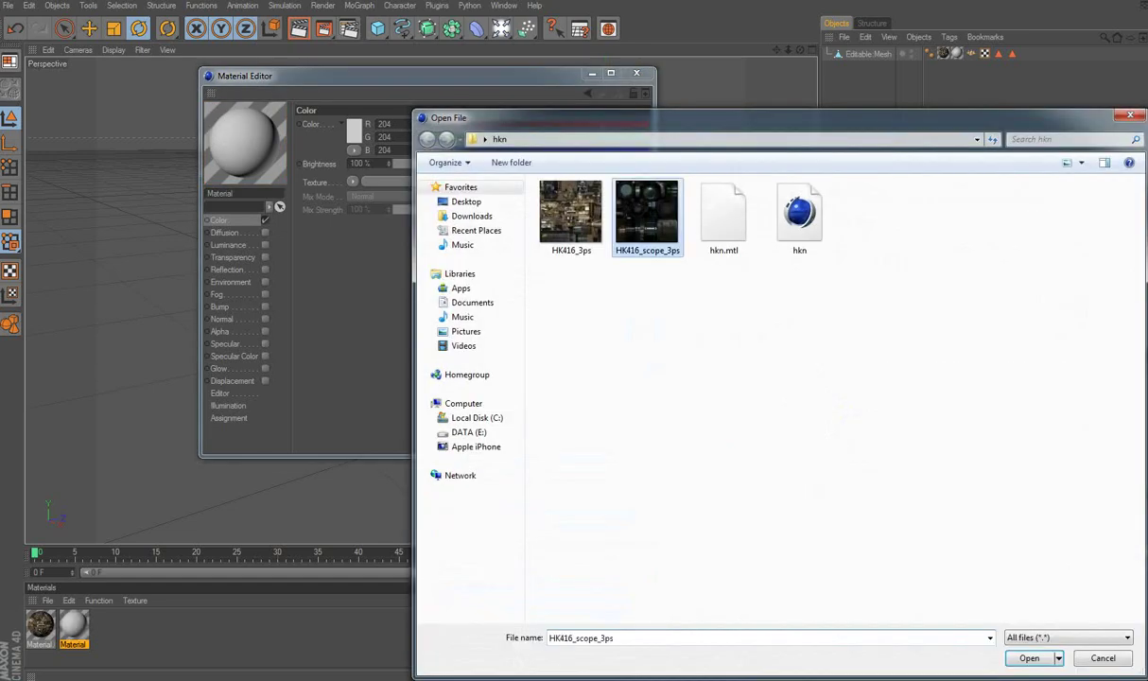
{"action": "left_click", "coordinate": [636, 73]}
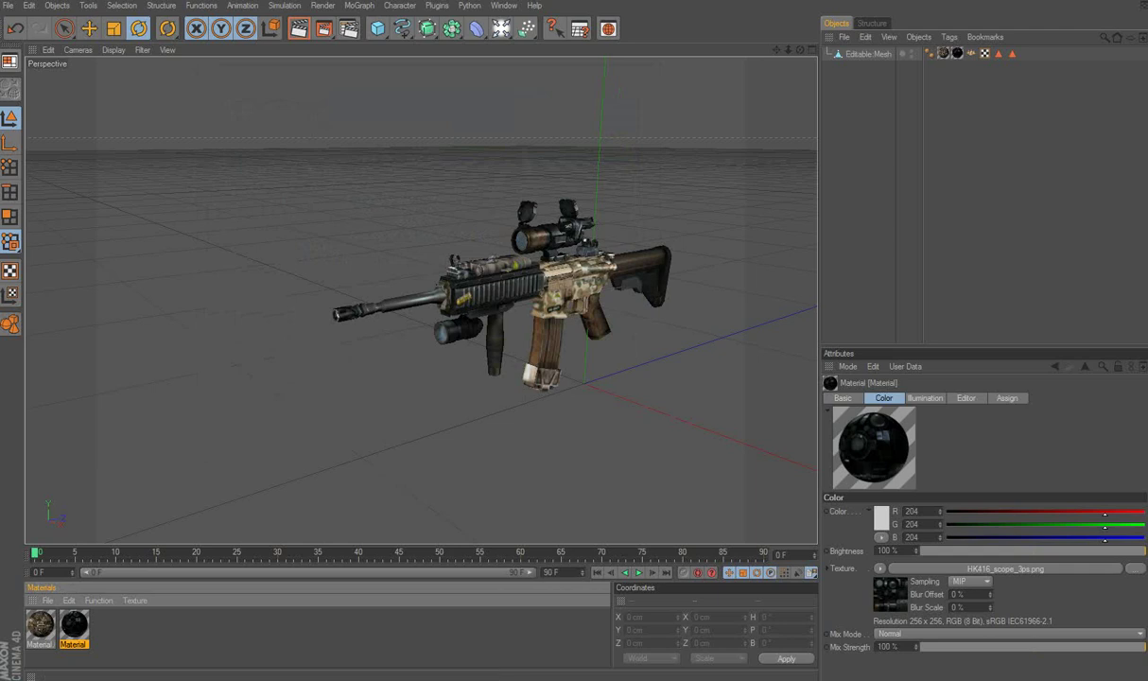
Step: Orbit and zoom to a level side view of the fully textured rifle
{"action": "mouse_move", "coordinate": [421, 284]}
{"action": "left_mouse_down", "text": "alt"}
{"action": "mouse_move", "coordinate": [567, 284]}
{"action": "mouse_move", "coordinate": [472, 284]}
{"action": "mouse_move", "coordinate": [571, 255]}
{"action": "left_mouse_up", "text": "alt"}
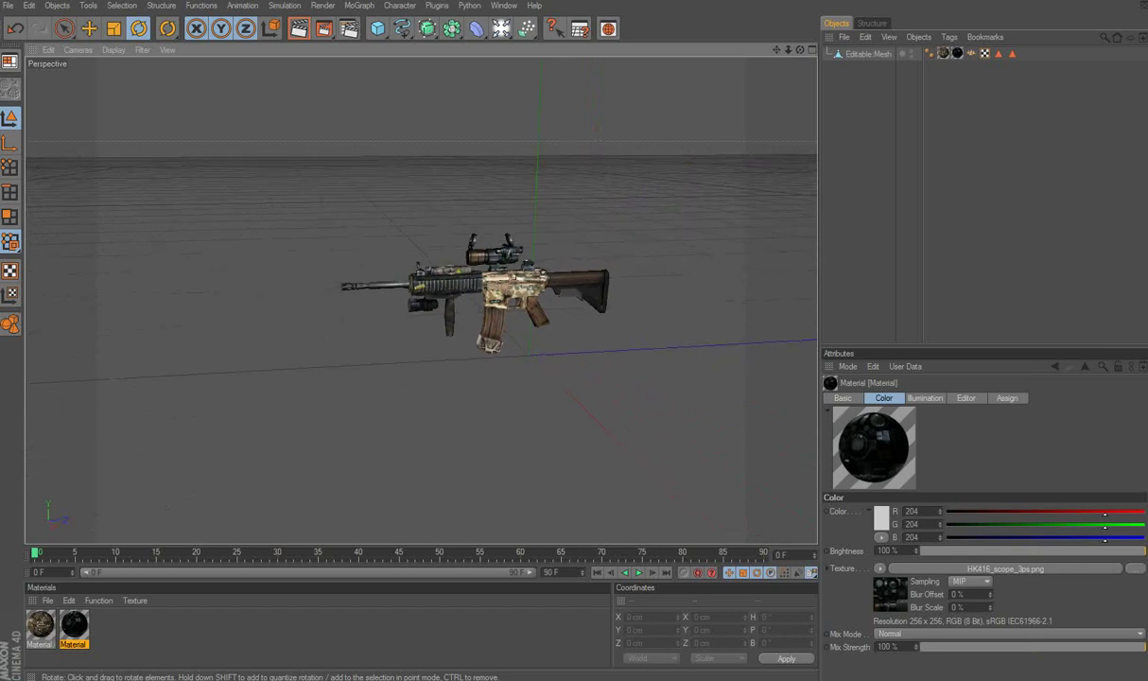
{"action": "scroll", "coordinate": [501, 293], "scroll_direction": "up", "scroll_amount": 2}
{"action": "scroll", "coordinate": [501, 293], "scroll_direction": "up", "scroll_amount": 2}
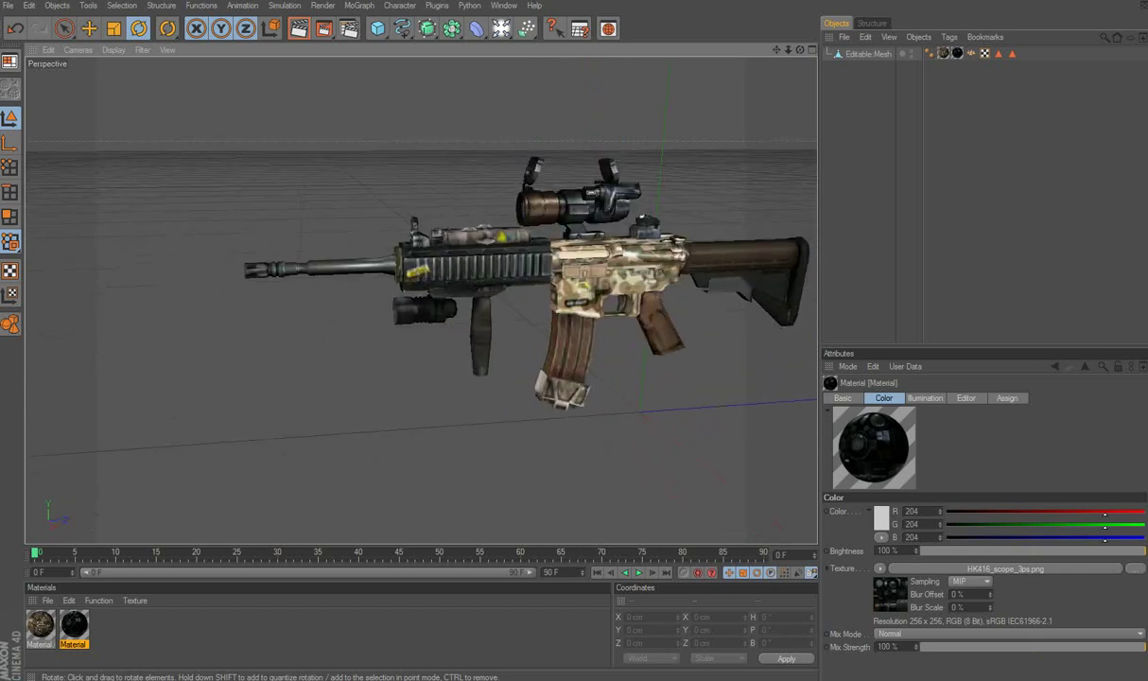
{"action": "scroll", "coordinate": [501, 293], "scroll_direction": "down", "scroll_amount": 1}
{"action": "scroll", "coordinate": [501, 293], "scroll_direction": "down", "scroll_amount": 1}
{"action": "mouse_move", "coordinate": [572, 256]}
{"action": "left_mouse_down", "text": "alt"}
{"action": "mouse_move", "coordinate": [681, 274]}
{"action": "mouse_move", "coordinate": [576, 274]}
{"action": "mouse_move", "coordinate": [723, 234]}
{"action": "mouse_move", "coordinate": [567, 246]}
{"action": "left_mouse_up", "text": "alt"}
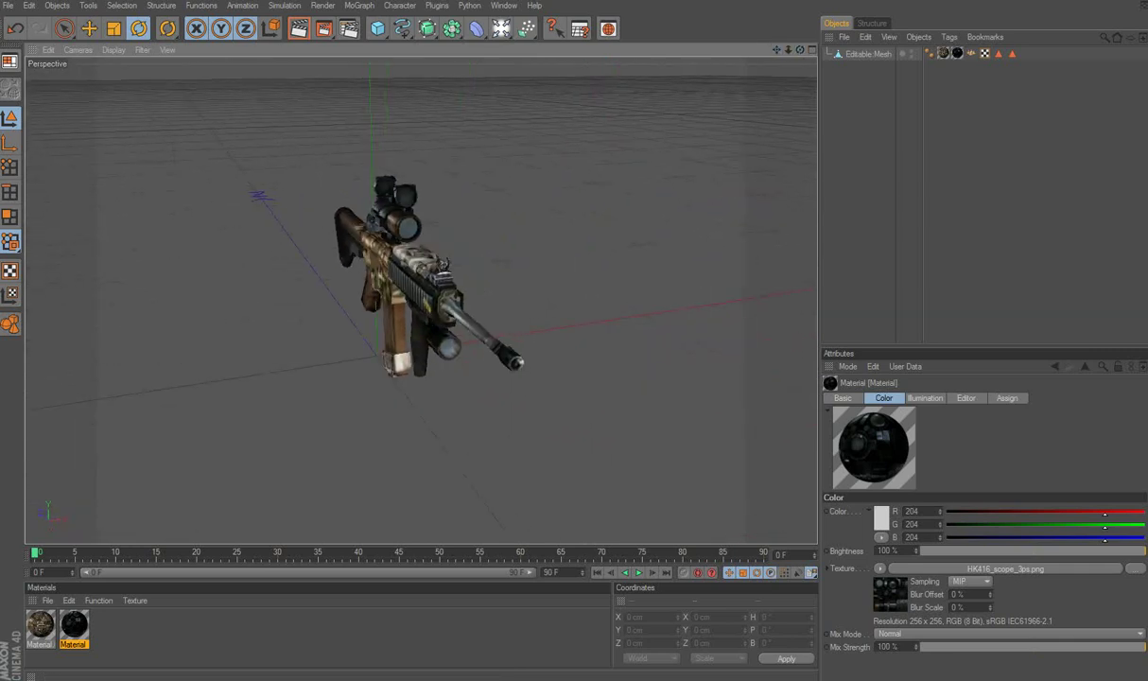
{"action": "left_click", "coordinate": [266, 654]}
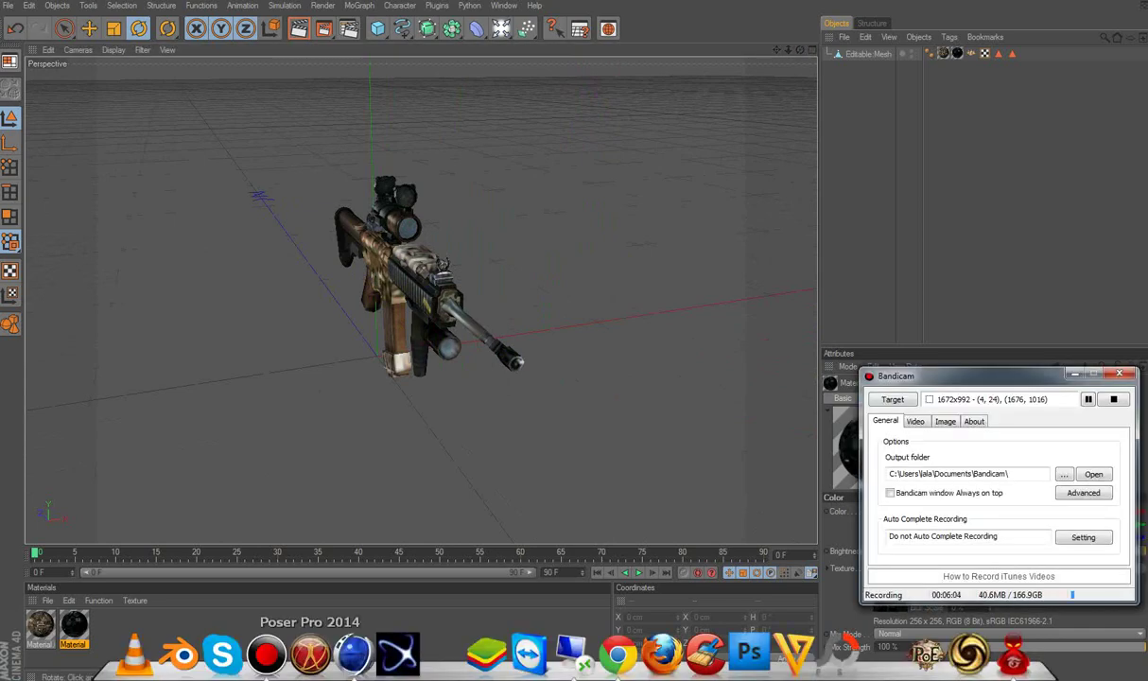